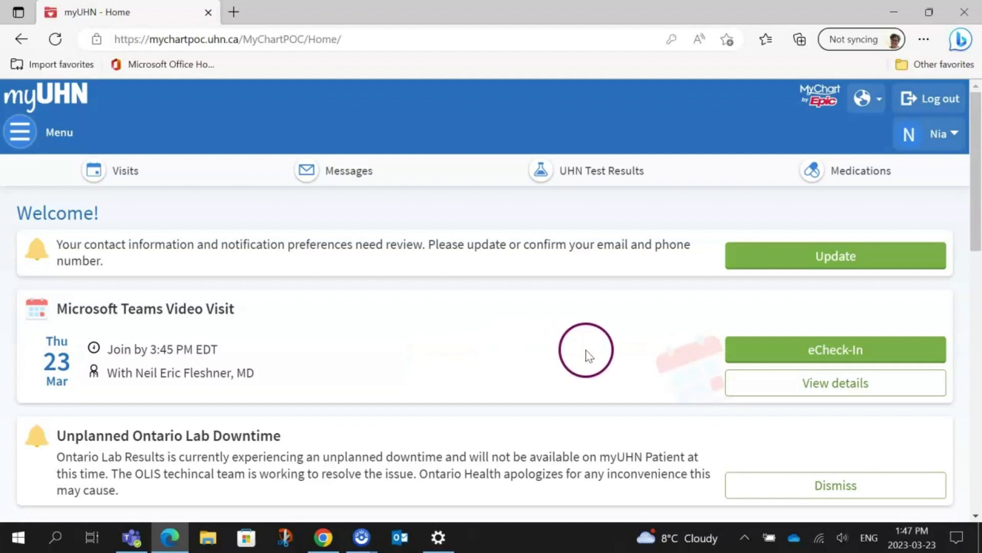
Start eCheck-In for the Microsoft Teams Video Visit and accept the personal information to reach the questionnaires
click(793, 352)
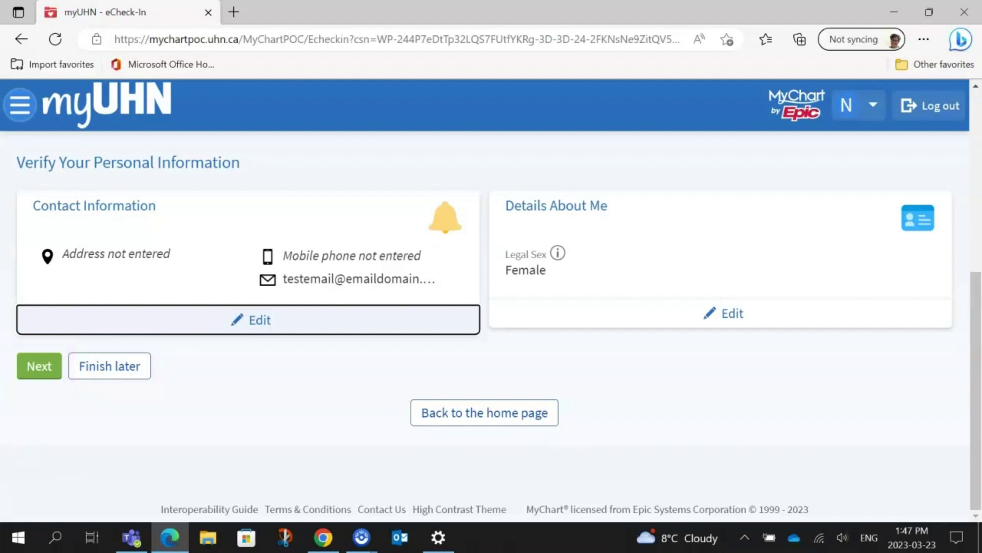
click(39, 376)
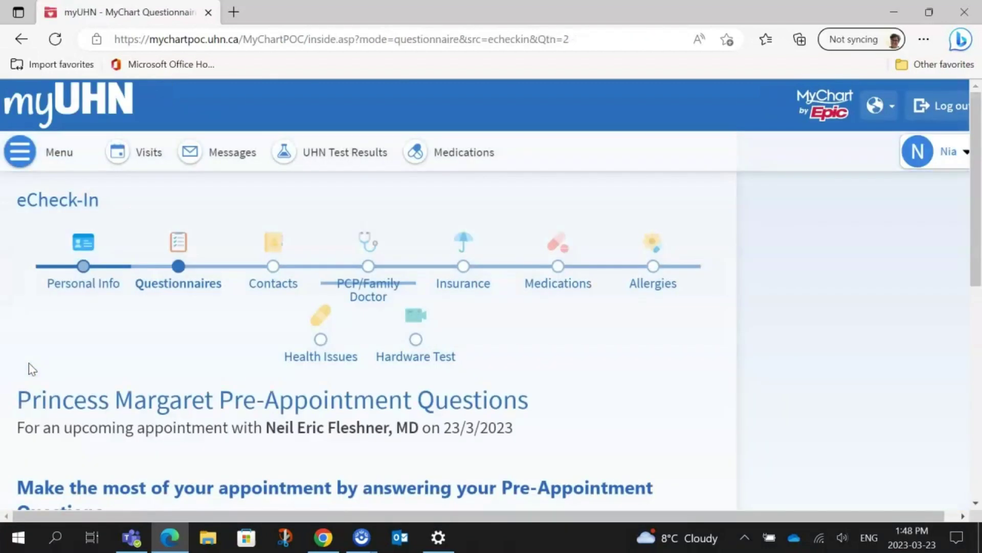
Rate the pain as 8 in the Princess Margaret Pre-Appointment Questions and continue to the tiredness question
click(44, 545)
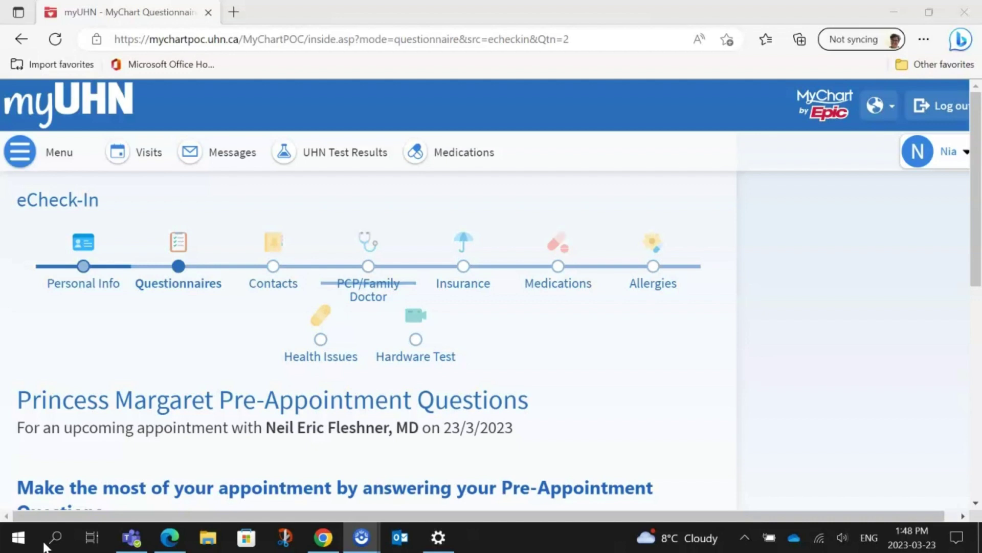
scroll(621, 403, down, 5)
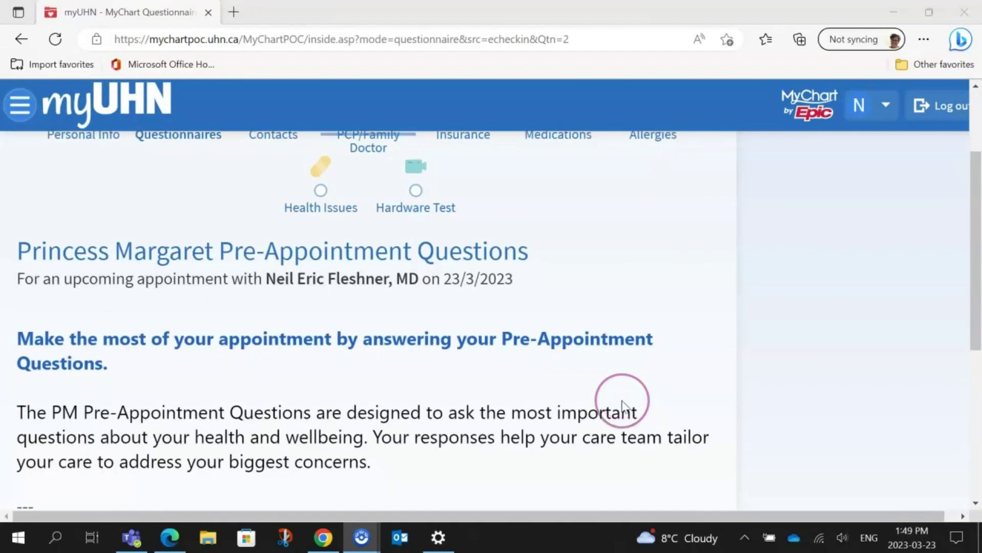
scroll(625, 407, down, 4)
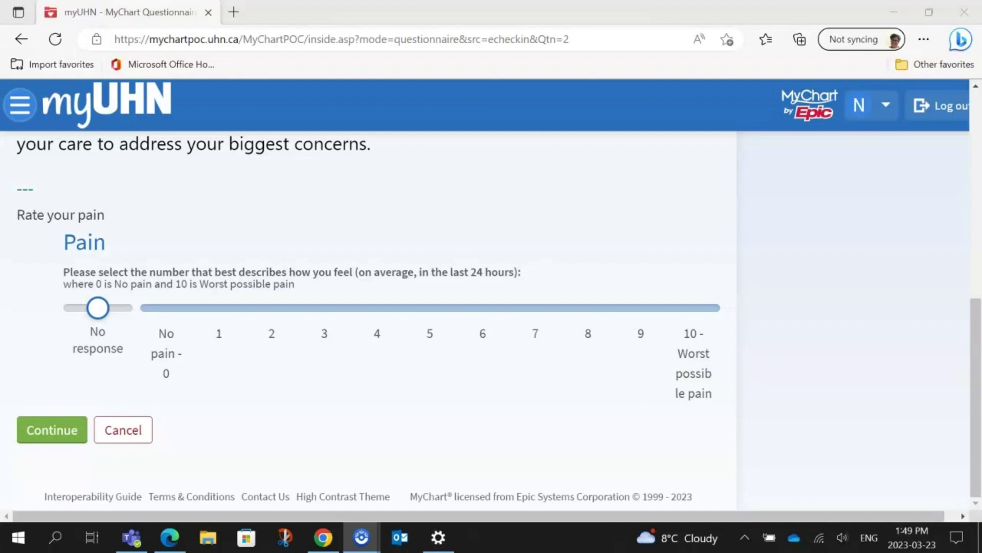
click(613, 388)
click(612, 377)
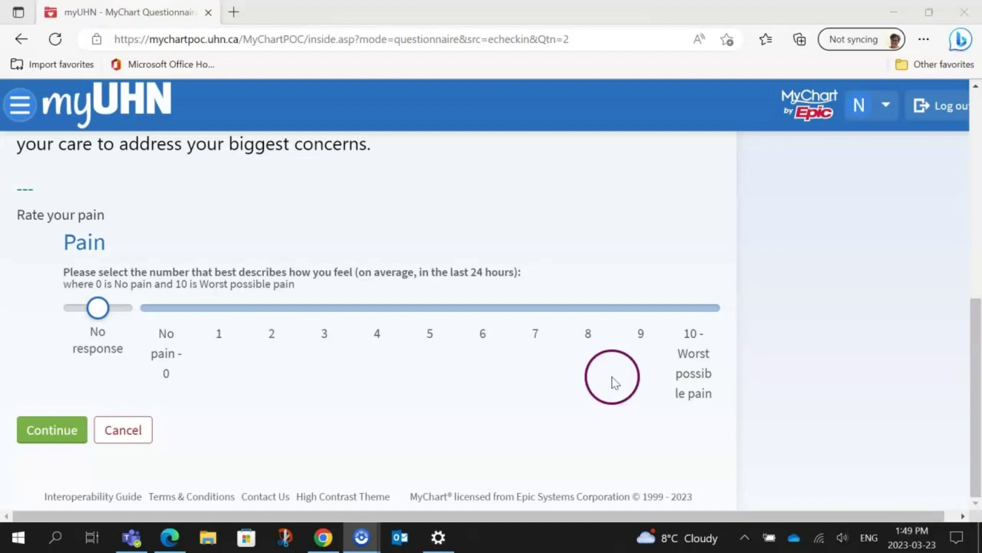
click(583, 309)
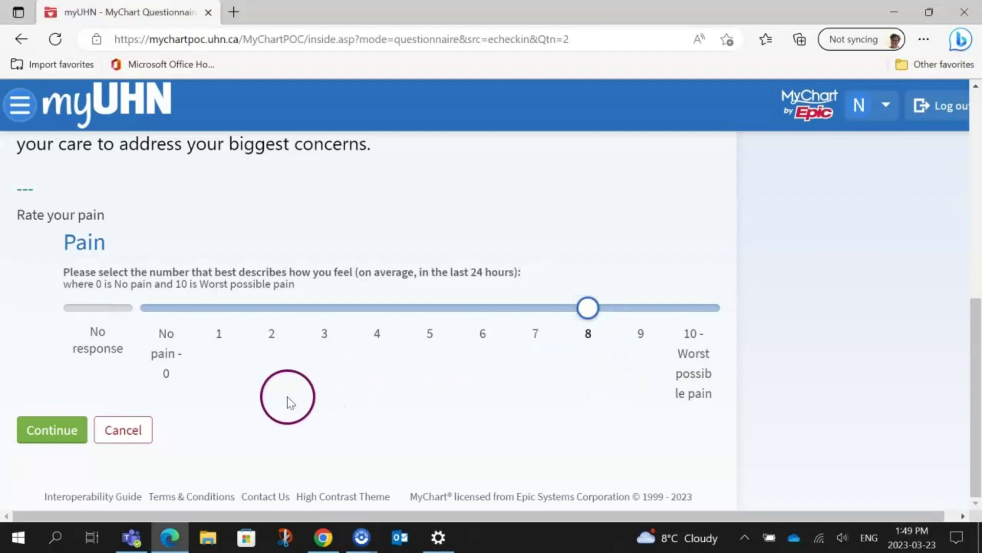
click(57, 430)
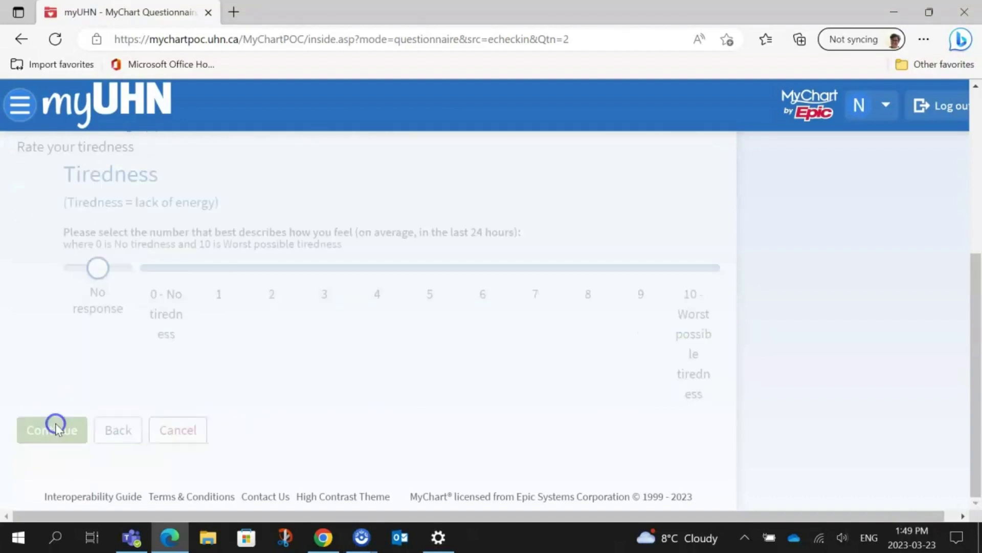
Rate the tiredness as 7 on the 0 to 10 scale and continue the questionnaire
scroll(637, 397, down, 5)
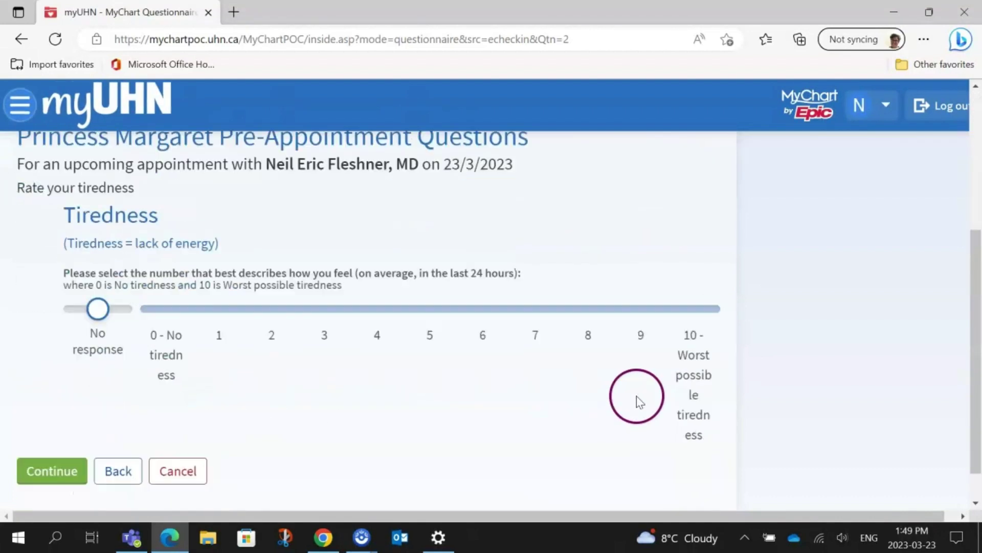
click(535, 296)
click(60, 453)
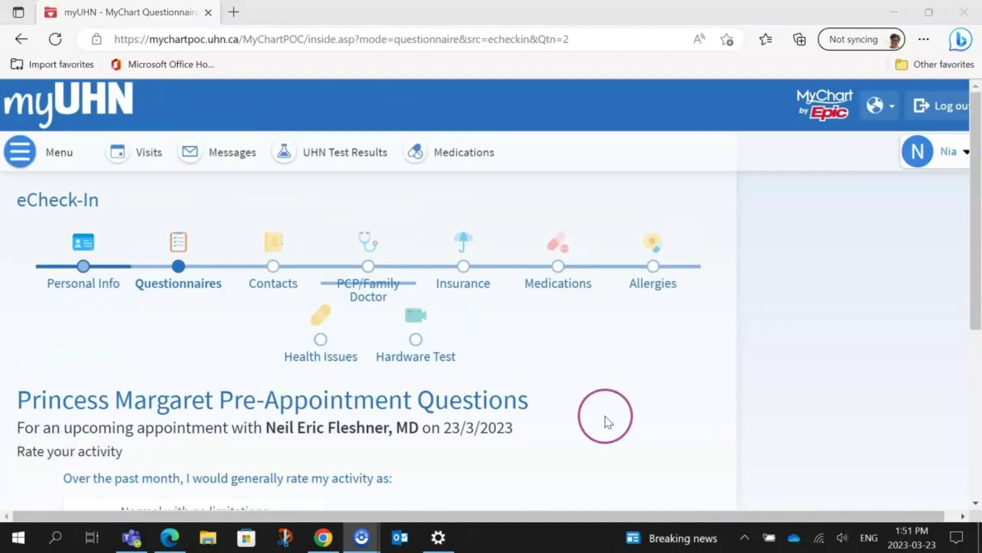
Rate the past month's activity as "Not feeling up to most things, but in bed or chair less than half the day" and continue
scroll(607, 422, down, 5)
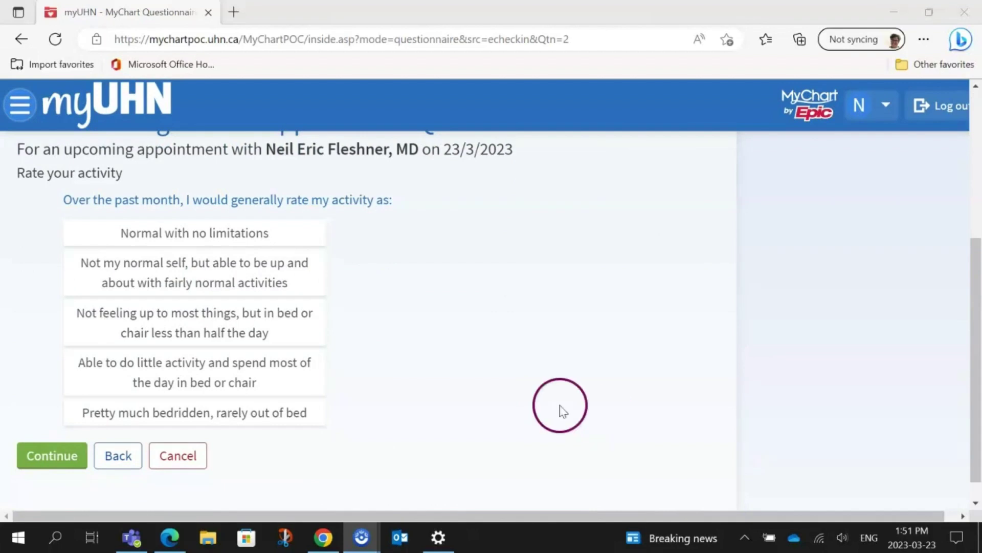
click(270, 325)
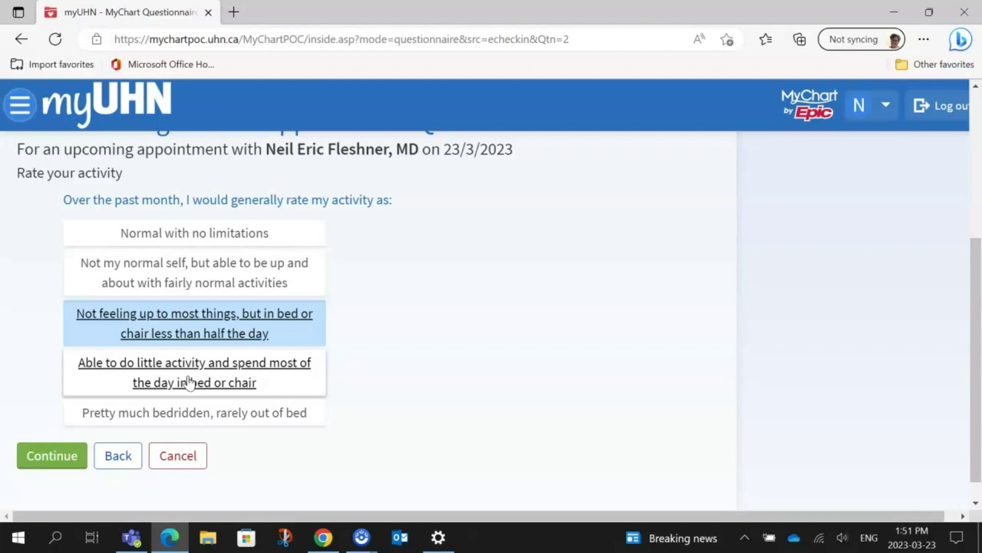
scroll(190, 382, down, 1)
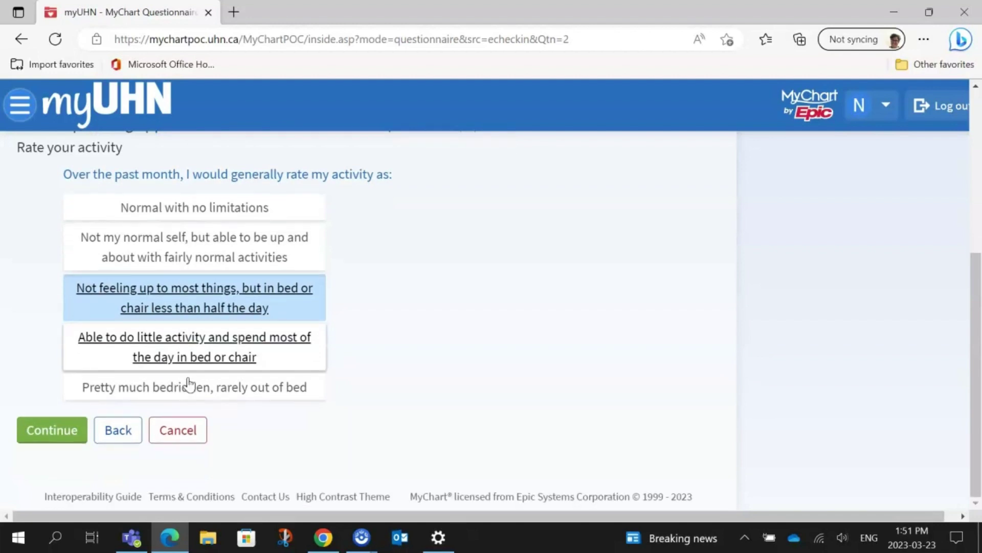
click(64, 441)
click(486, 429)
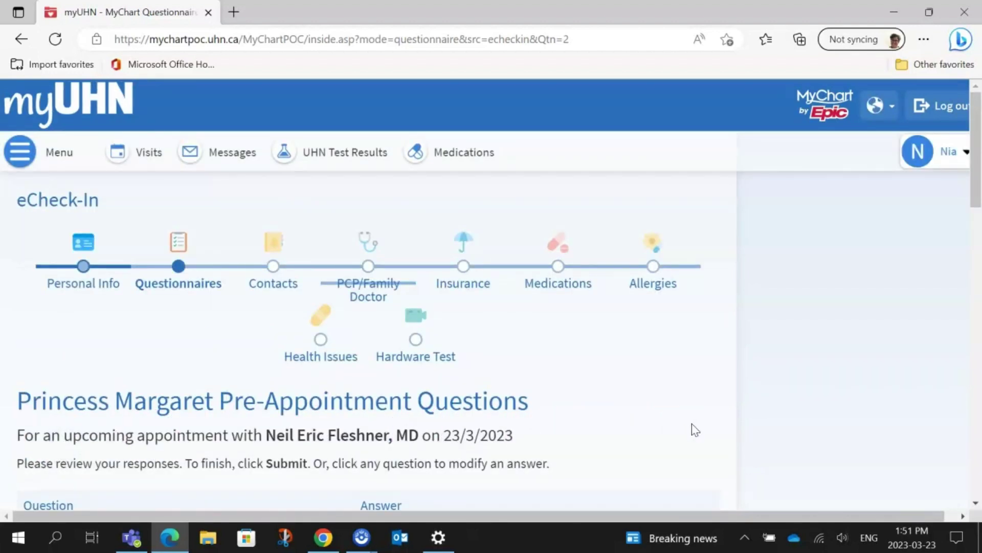
Review all the pre-appointment answers down to the activity rating and submit the questionnaire
scroll(695, 430, down, 5)
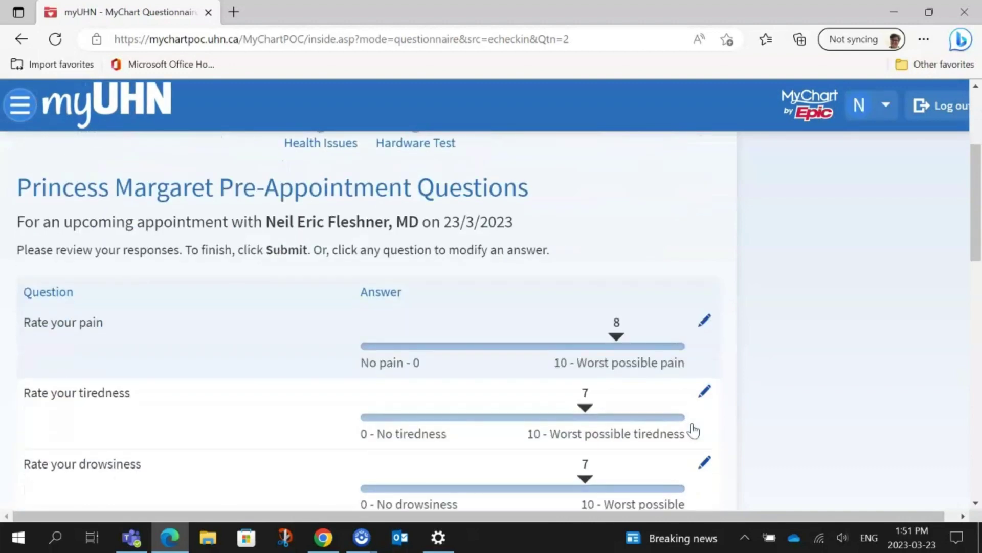
scroll(694, 430, down, 3)
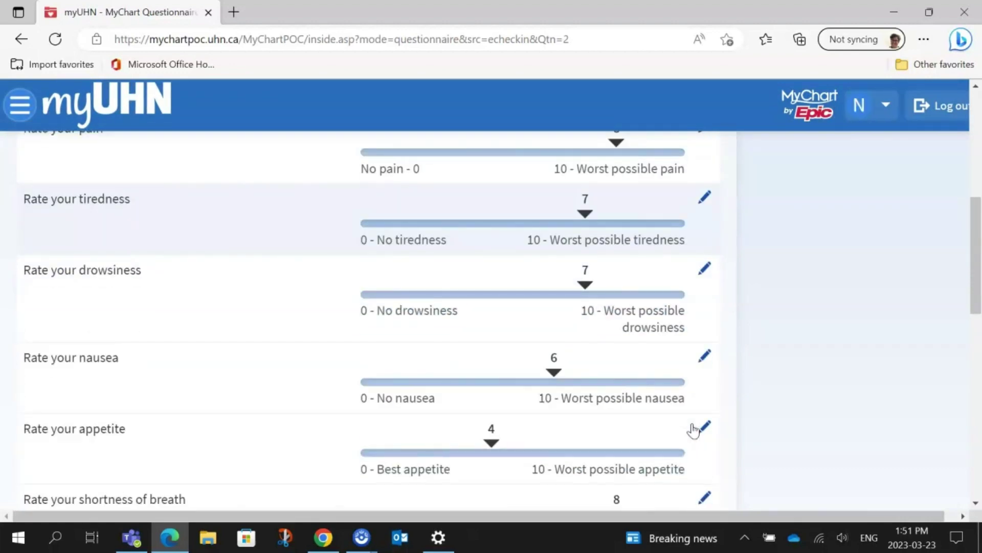
scroll(694, 430, down, 3)
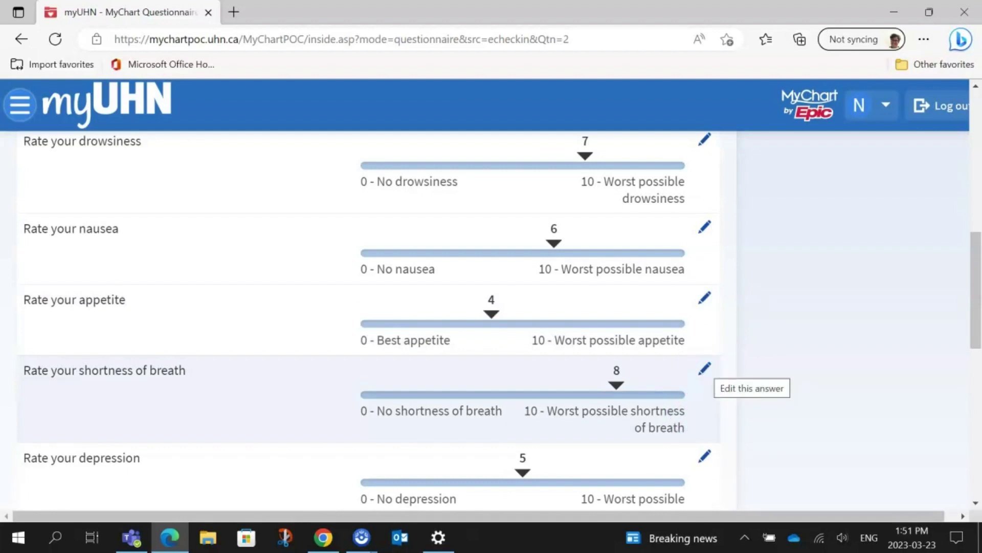
scroll(704, 373, down, 4)
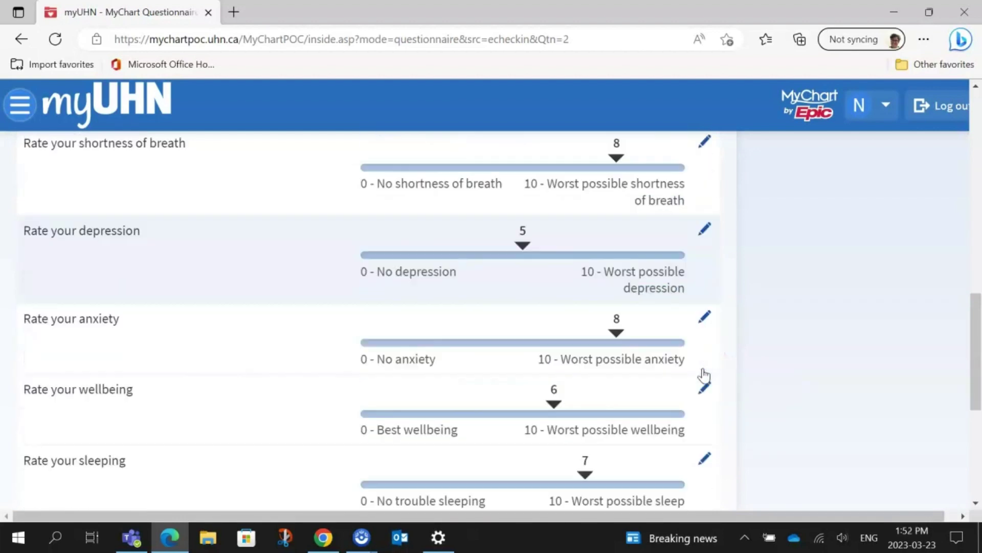
scroll(704, 375, down, 6)
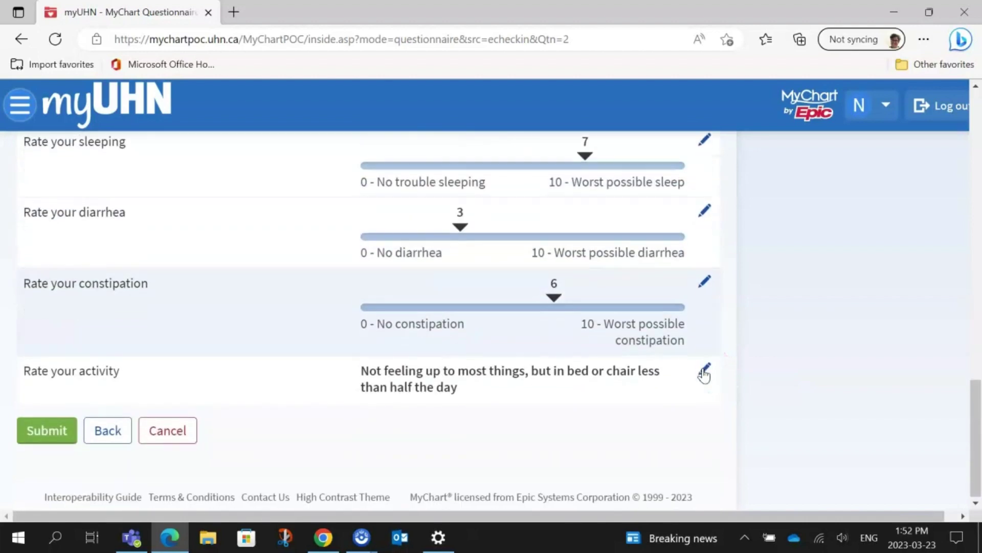
click(702, 369)
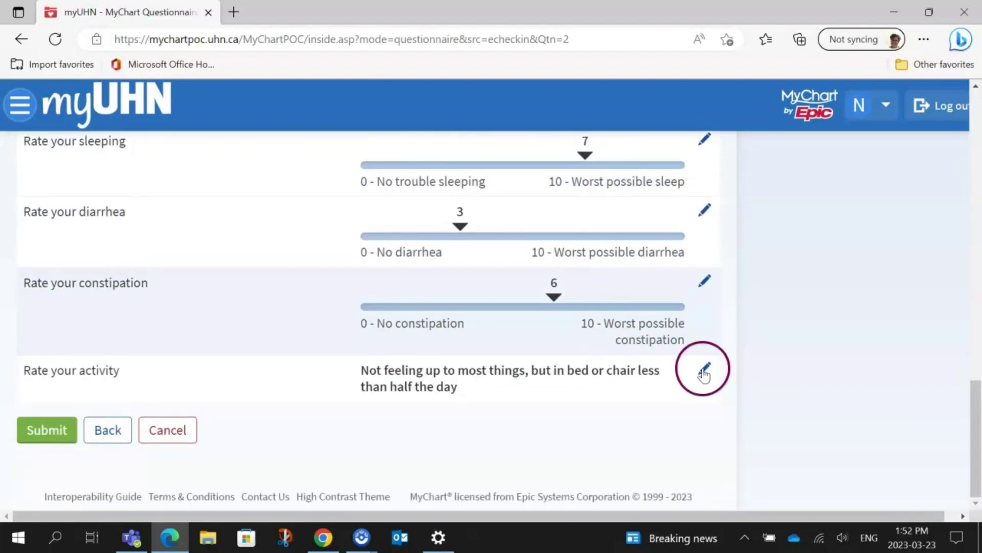
click(560, 411)
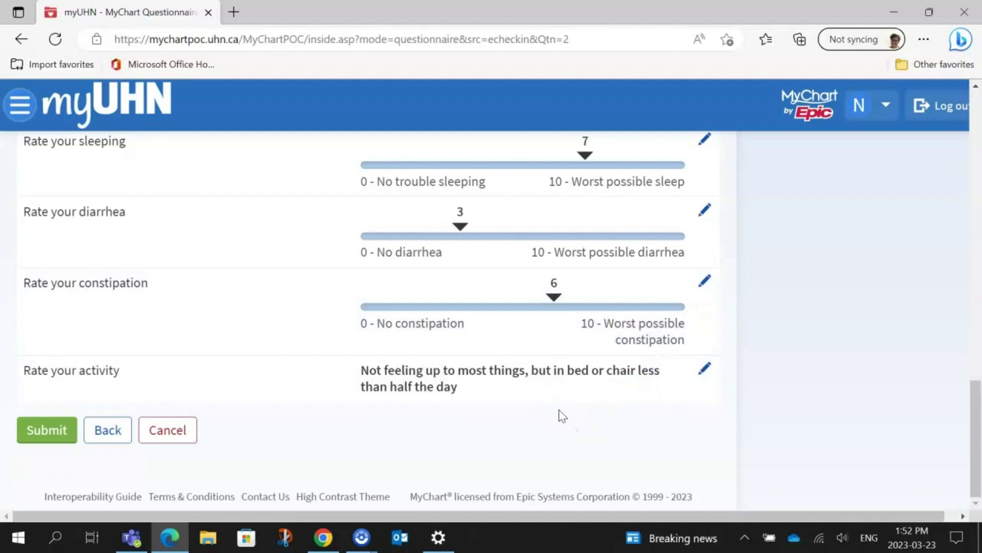
click(57, 430)
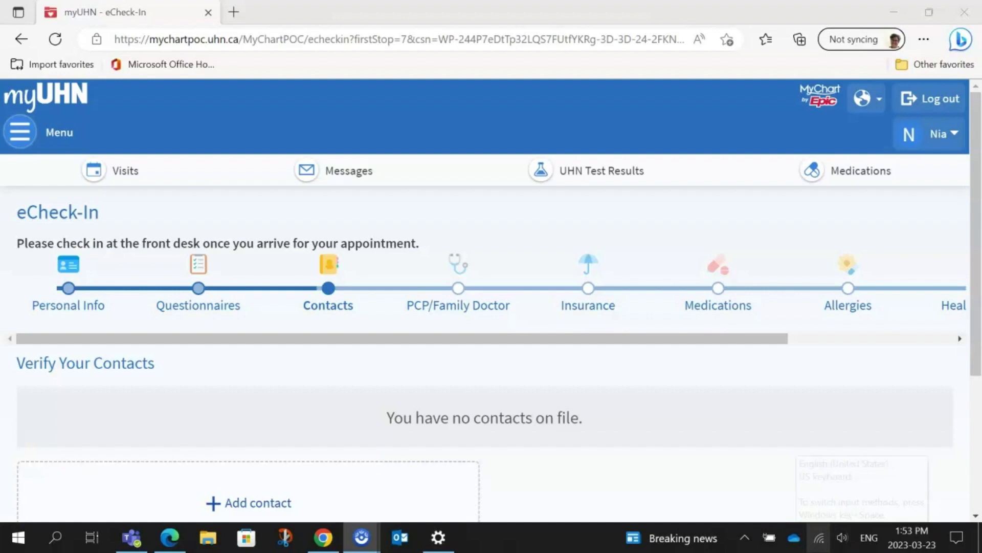
Add a new contact with the person's first and last name and set the relationship to Brother-in-Law
scroll(750, 500, down, 1)
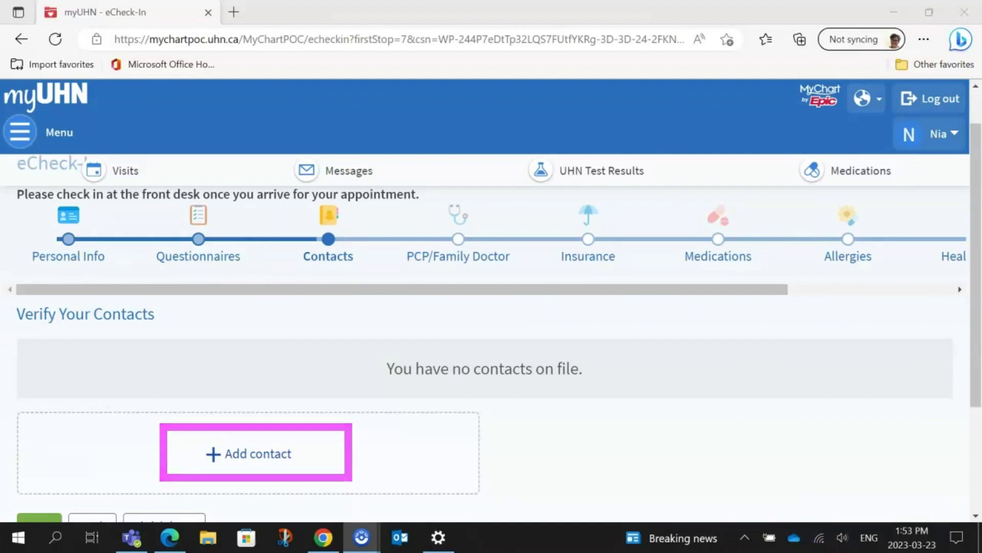
scroll(752, 502, down, 2)
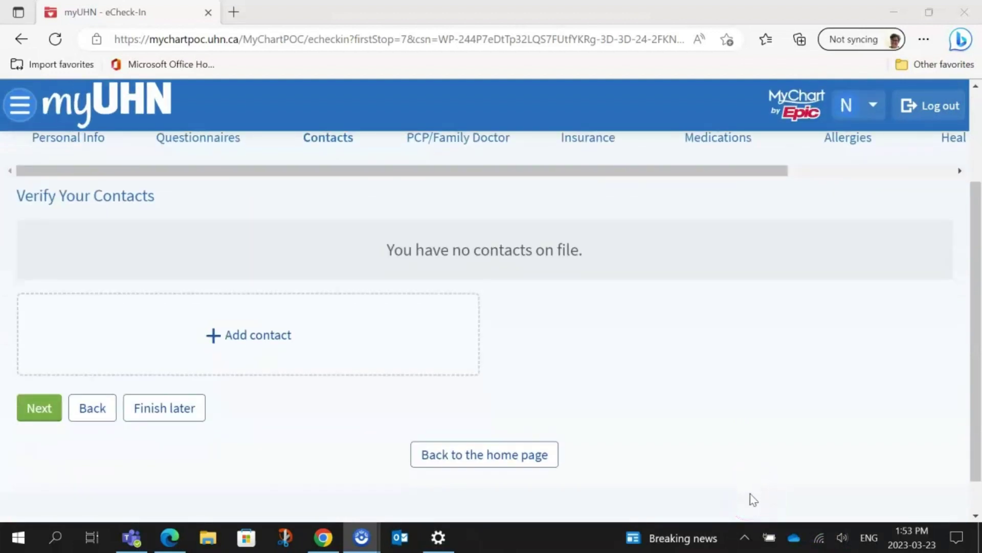
click(266, 335)
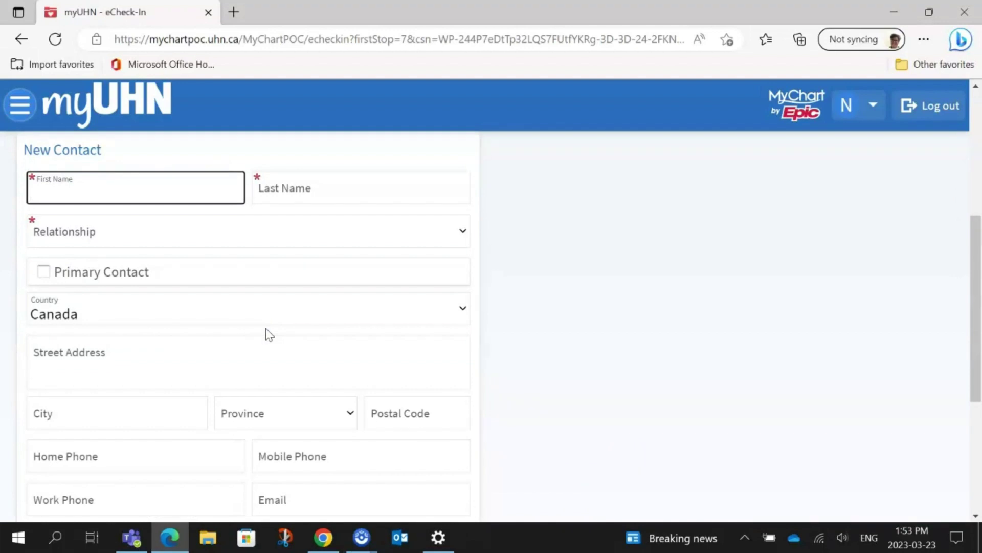
text(stan)
key(Tab)
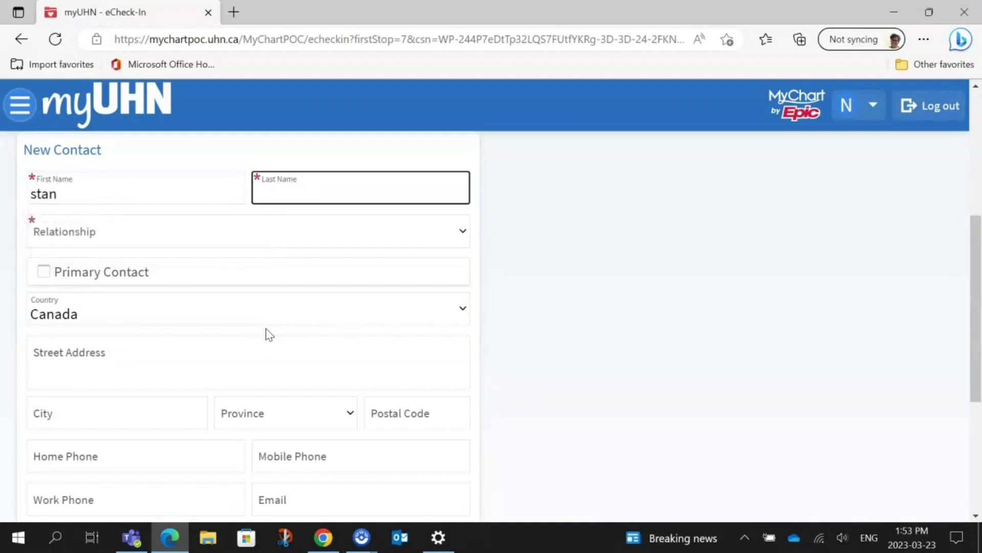
text(Miki)
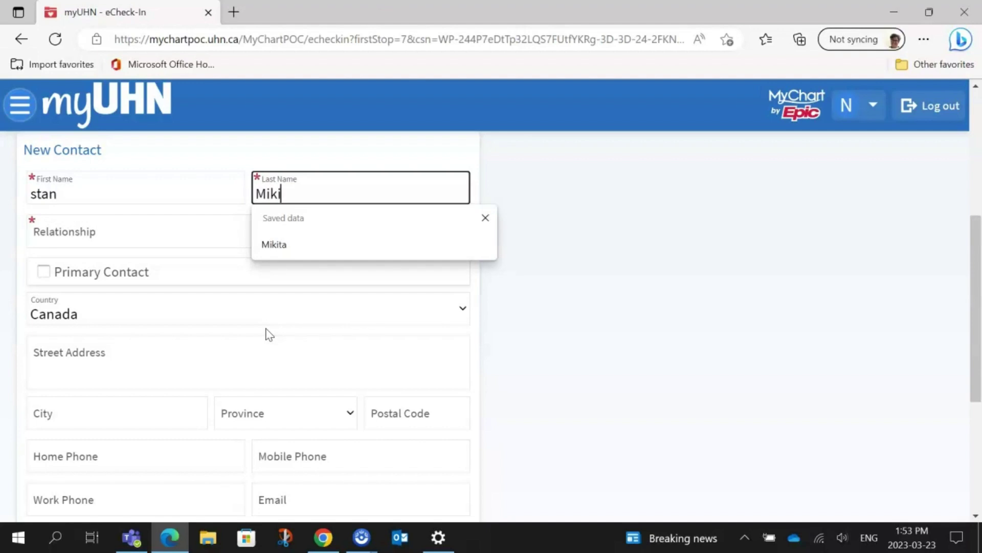
text(ta)
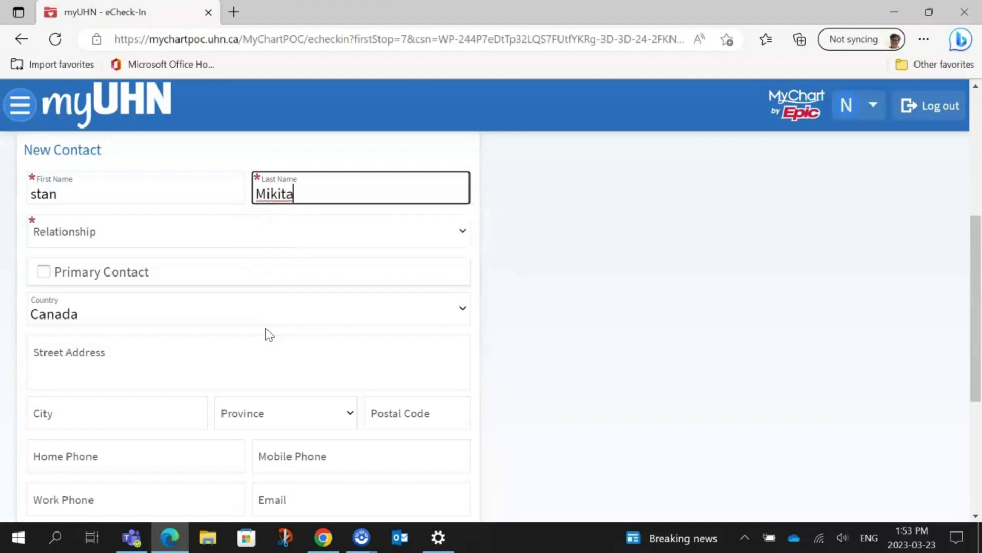
click(462, 236)
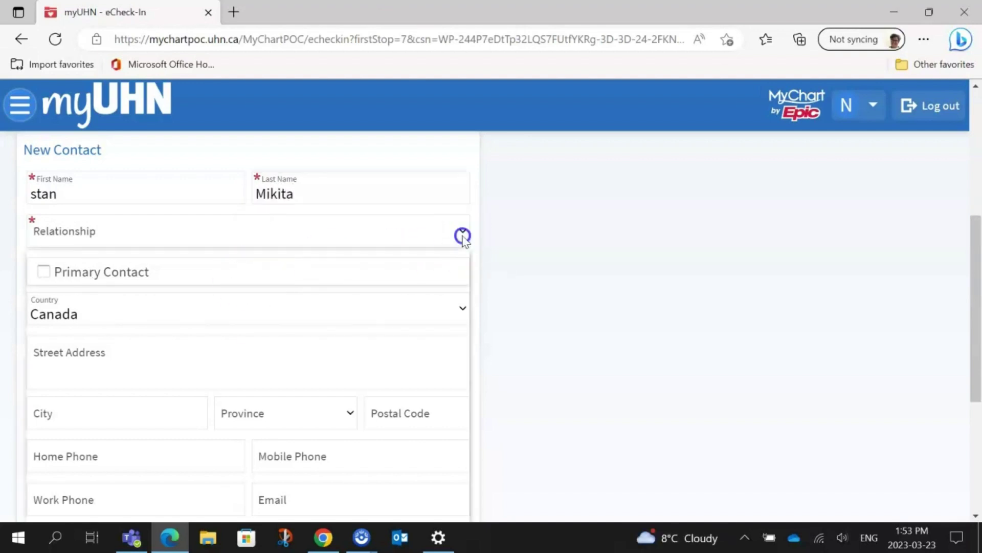
click(304, 353)
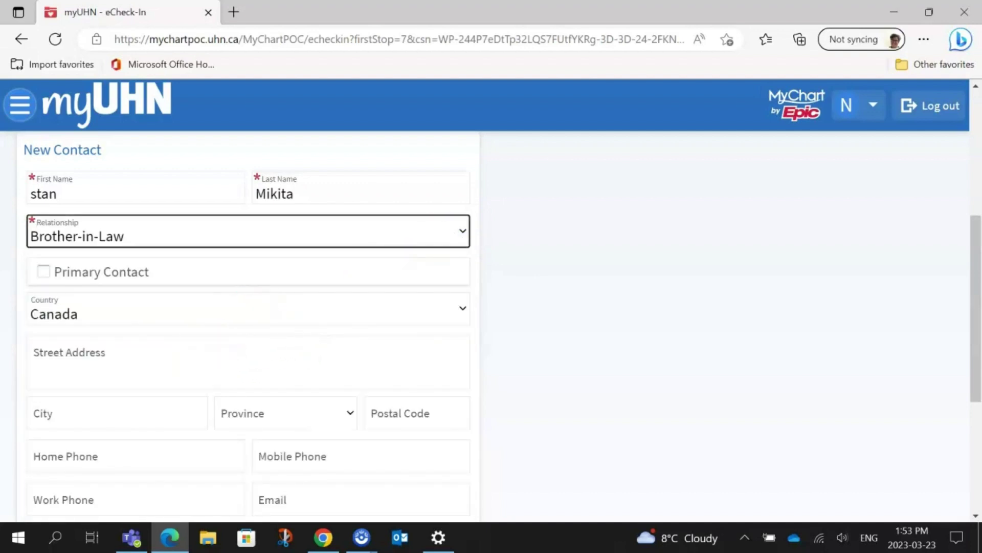
Fill in the contact's street address, city, province, postal code, home and mobile phone numbers, and e-mail
click(201, 365)
text(123 Goals Lane)
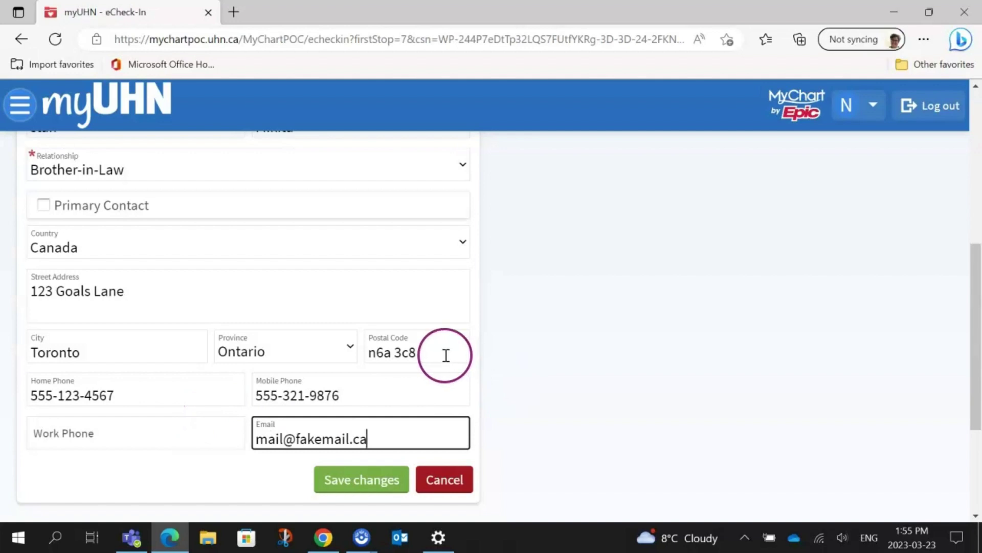
Mark the new contact as the Primary Contact and save the contact's details
scroll(446, 355, up, 3)
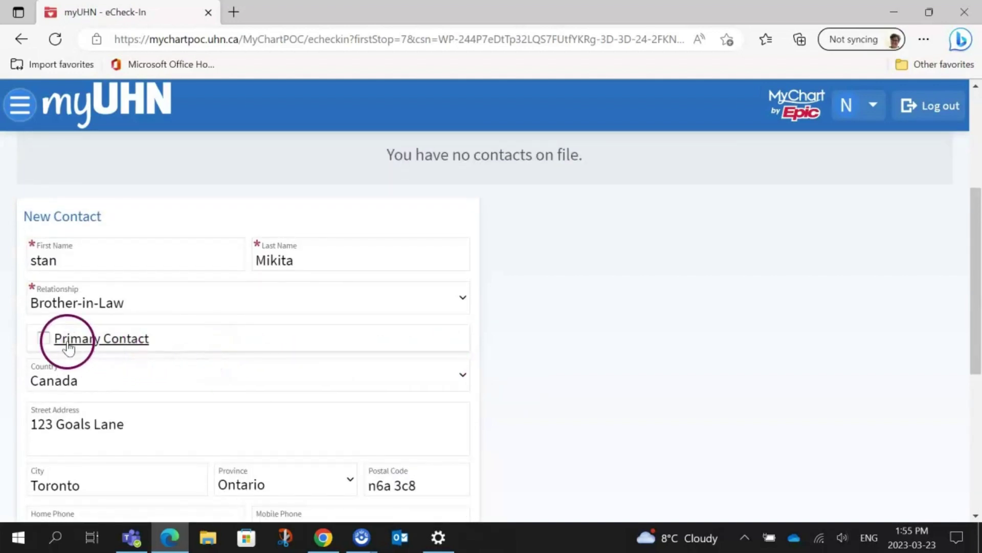
click(43, 339)
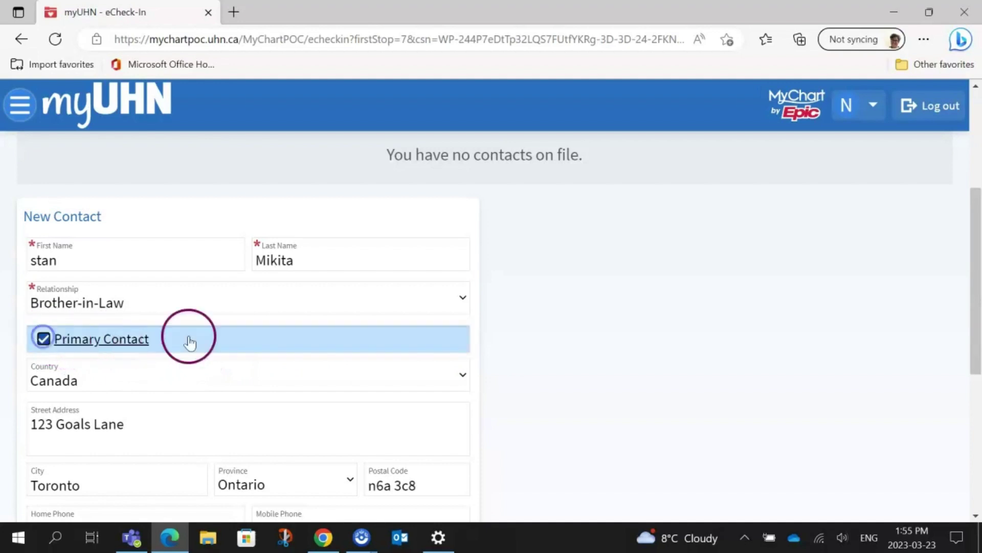
scroll(332, 351, down, 2)
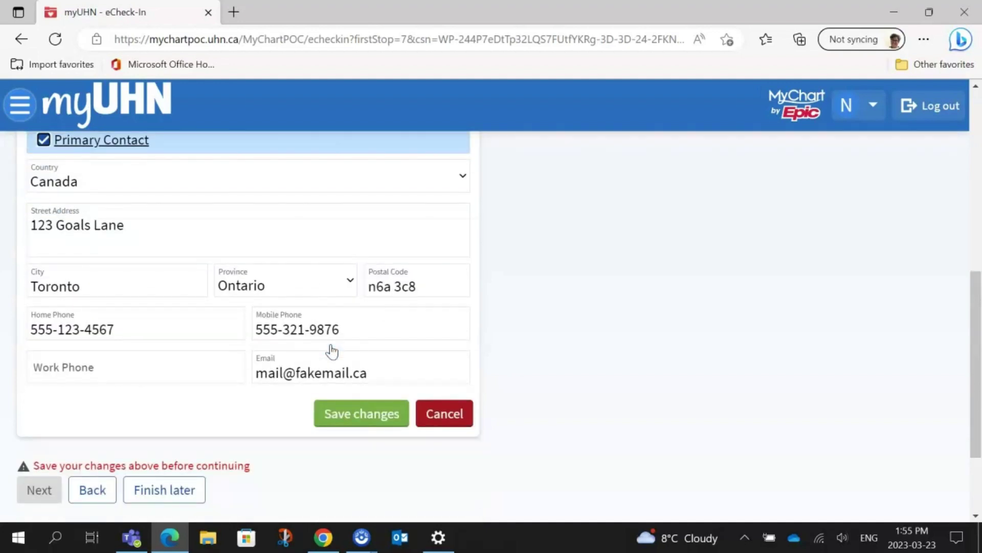
click(359, 413)
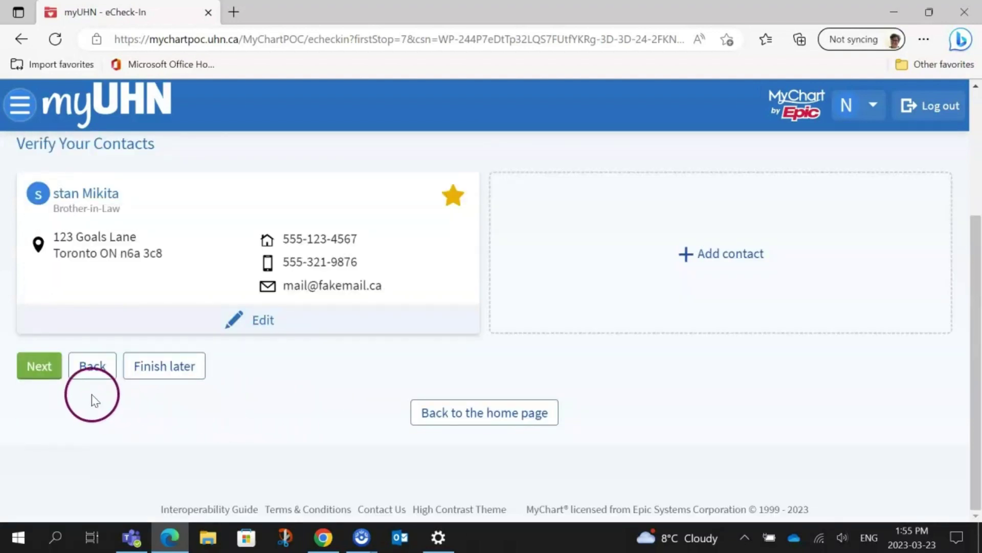
Continue past the contacts and look up a family doctor to add, entering the doctor's first and last name and the city Toronto
click(48, 375)
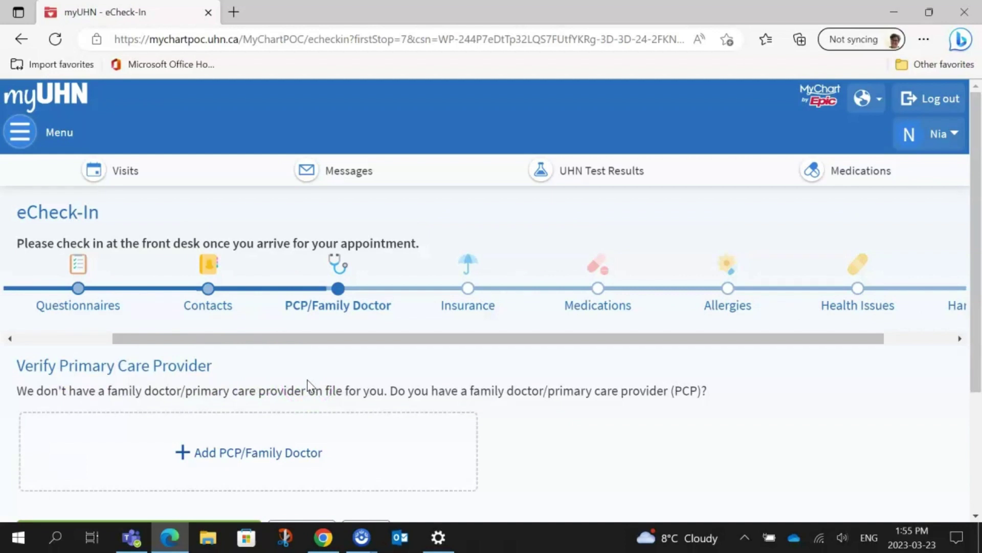
scroll(660, 418, down, 3)
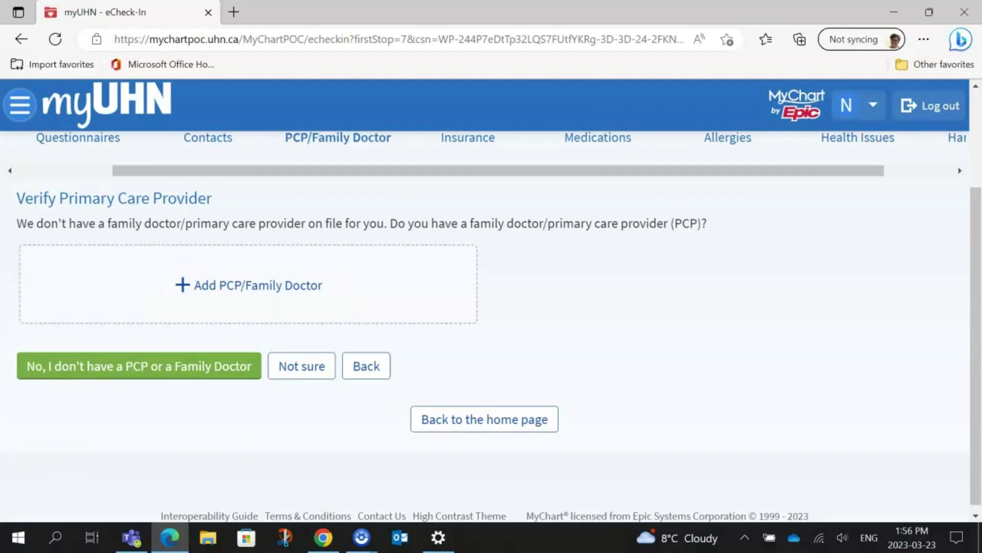
click(305, 286)
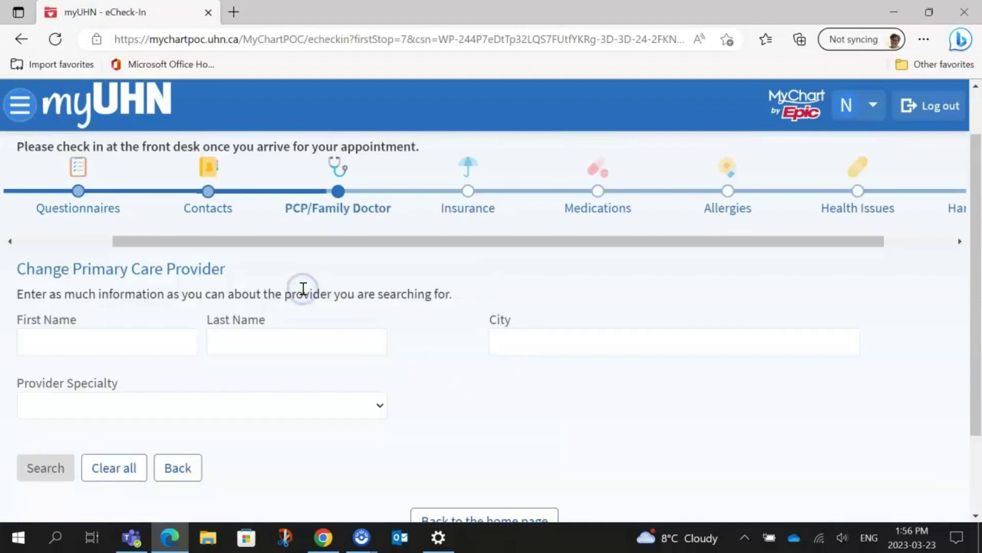
click(51, 342)
text(Gor)
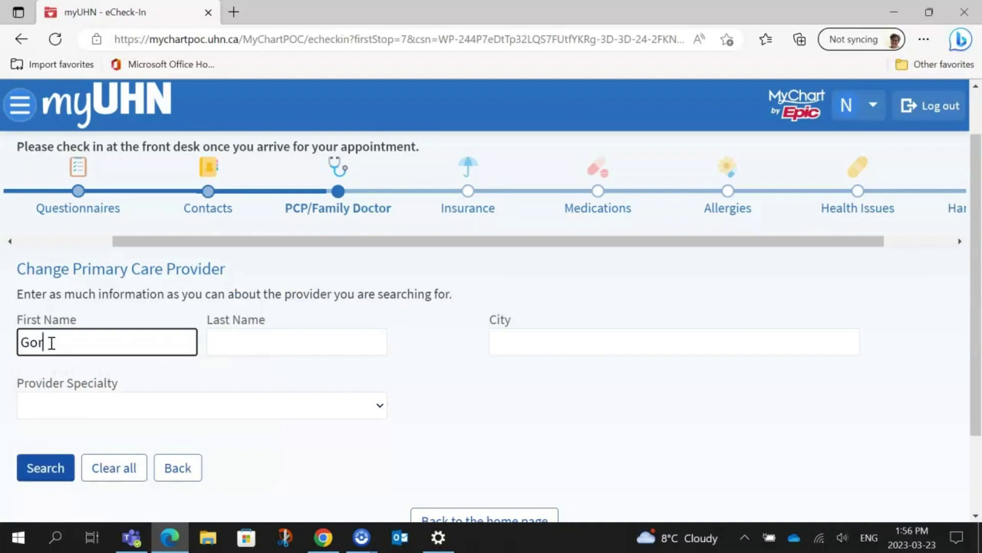
text(die)
key(Tab)
text(Ho)
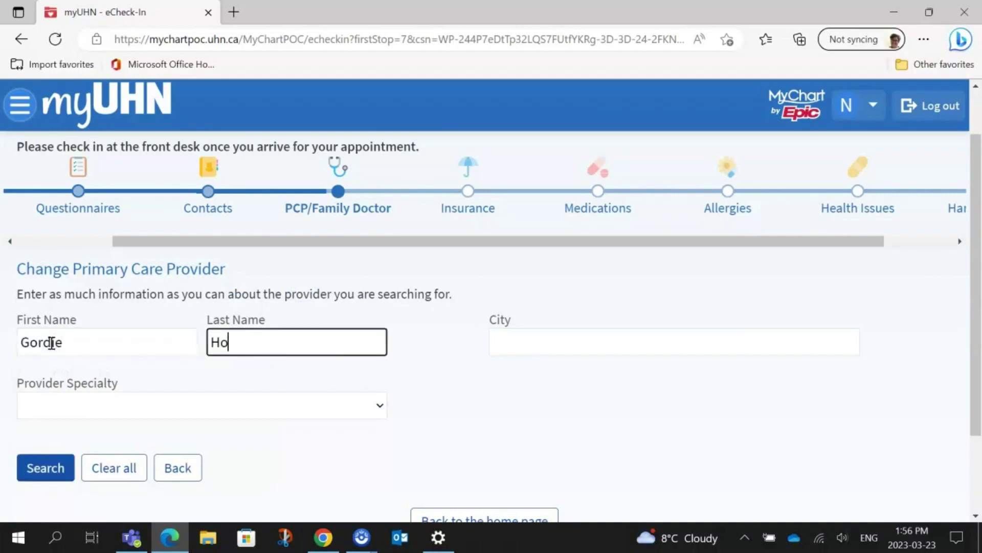
text(we)
key(Tab)
text(Toronto)
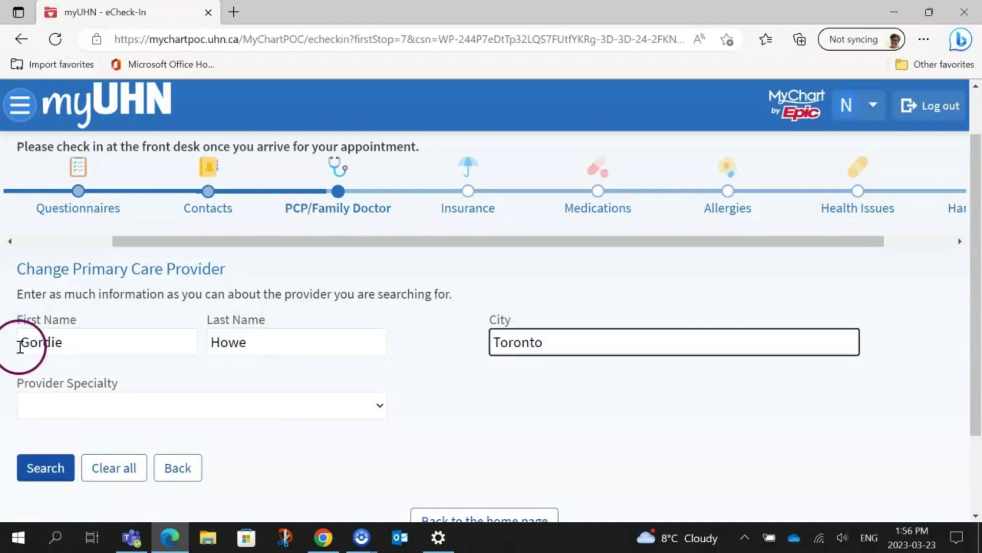
Set the provider specialty to Family Medicine, run the provider search and indicate that the doctor cannot be found
click(380, 405)
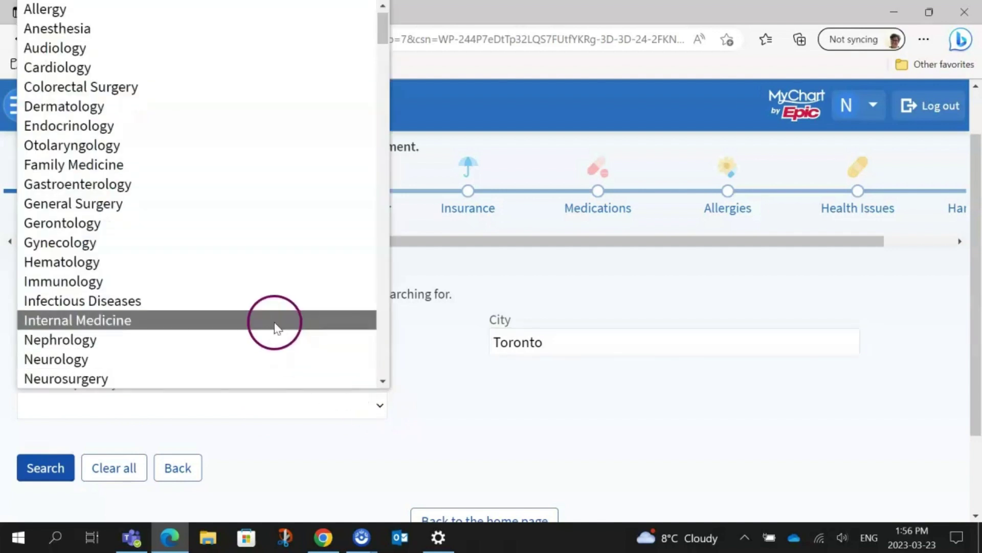
click(229, 164)
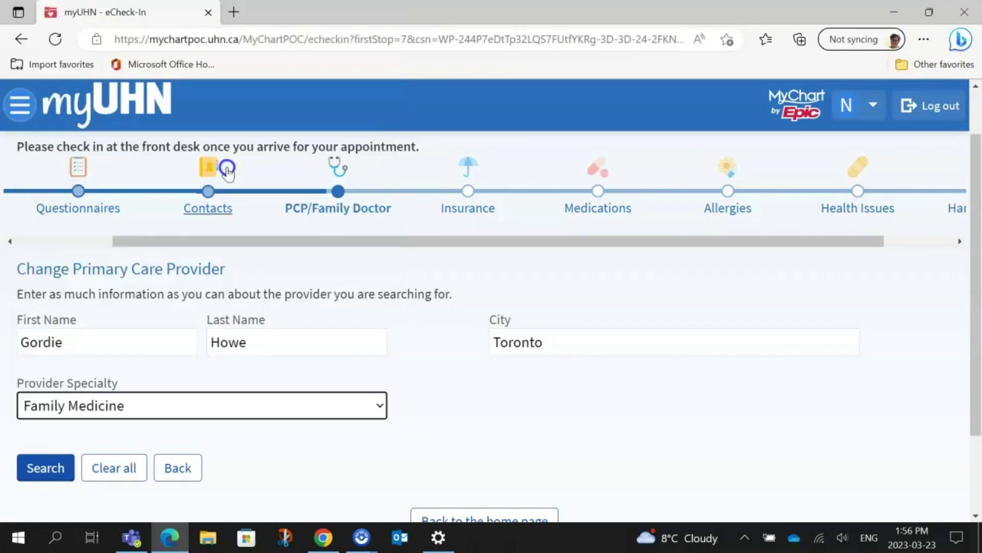
scroll(489, 399, down, 1)
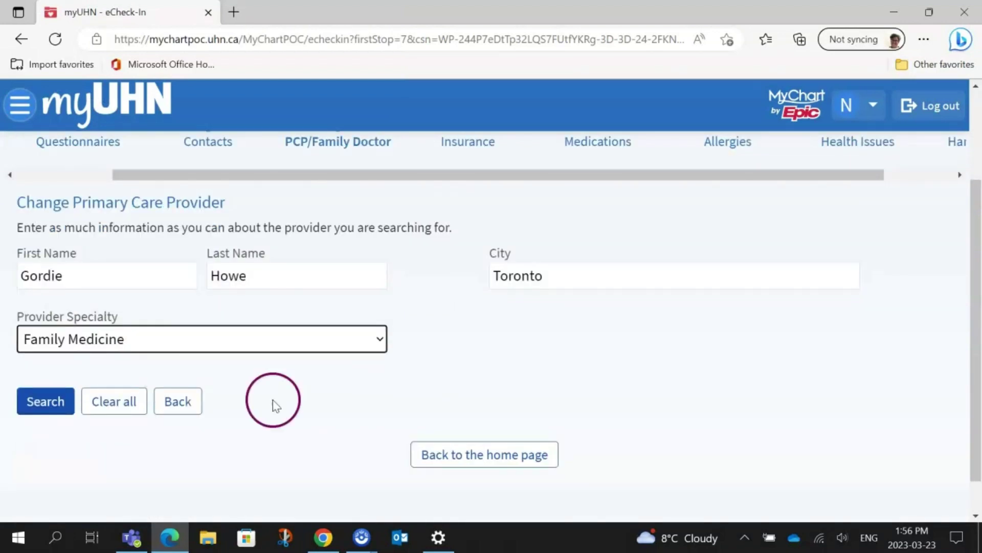
click(57, 408)
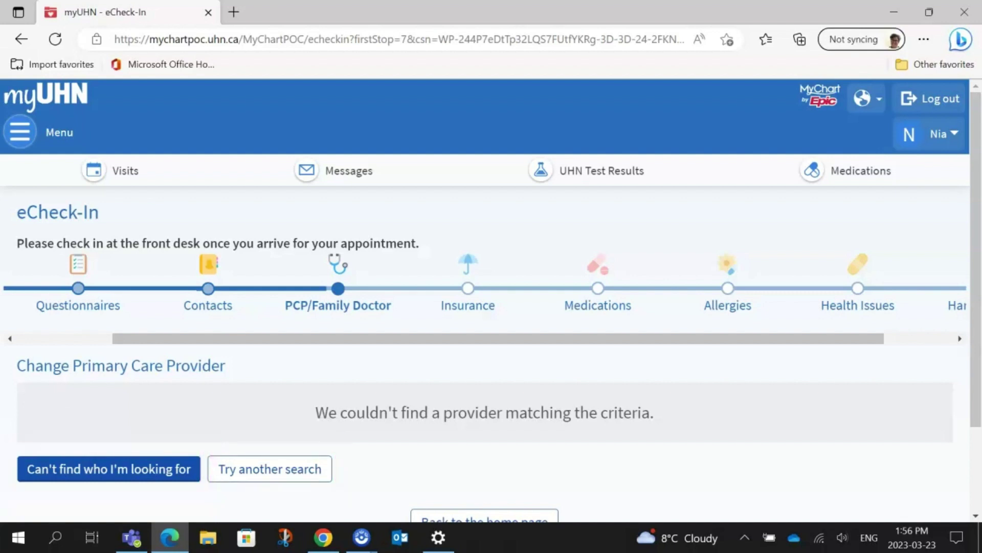
click(131, 478)
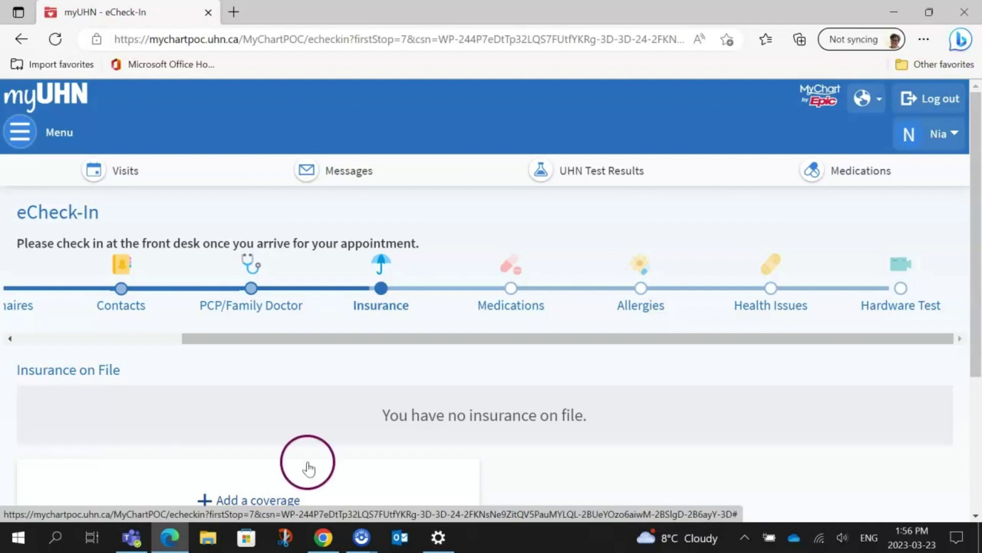
Add an insurance coverage with OHIP as the provider, enter the member number and answer Yes to being the policy holder
scroll(722, 460, down, 3)
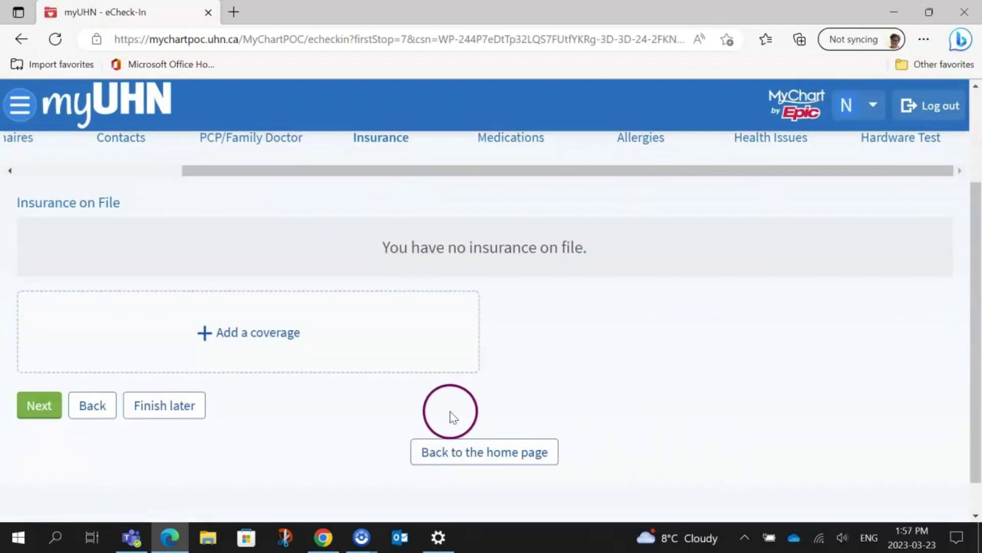
click(268, 346)
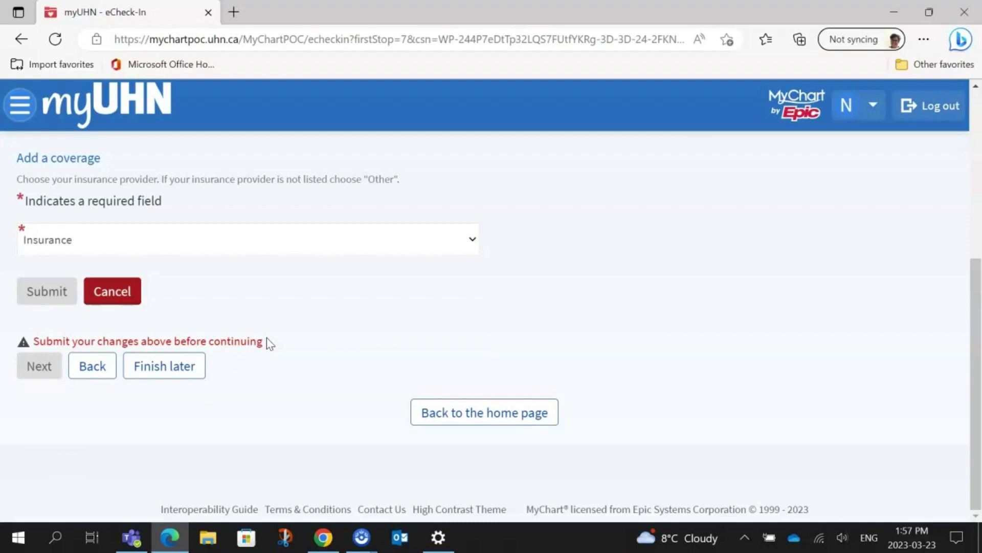
click(472, 240)
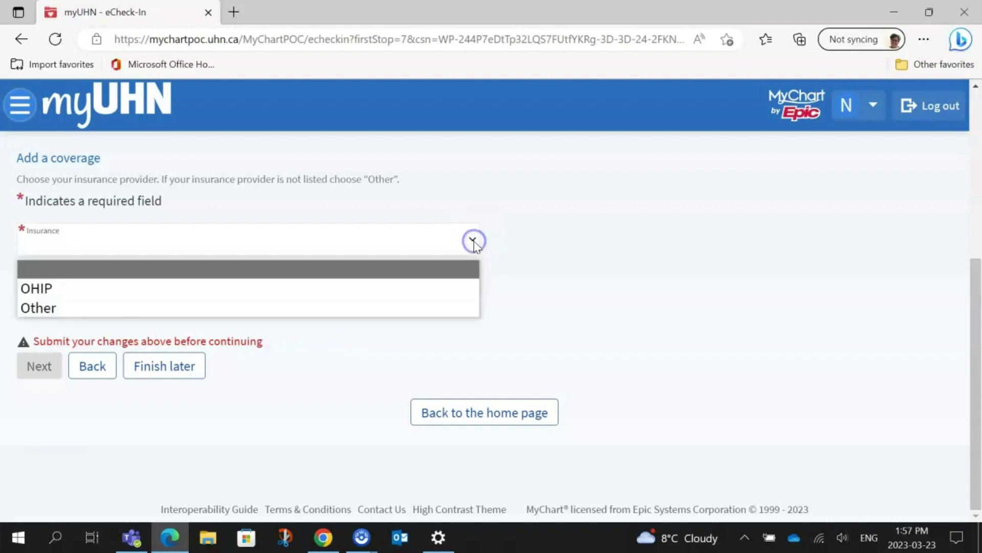
click(441, 290)
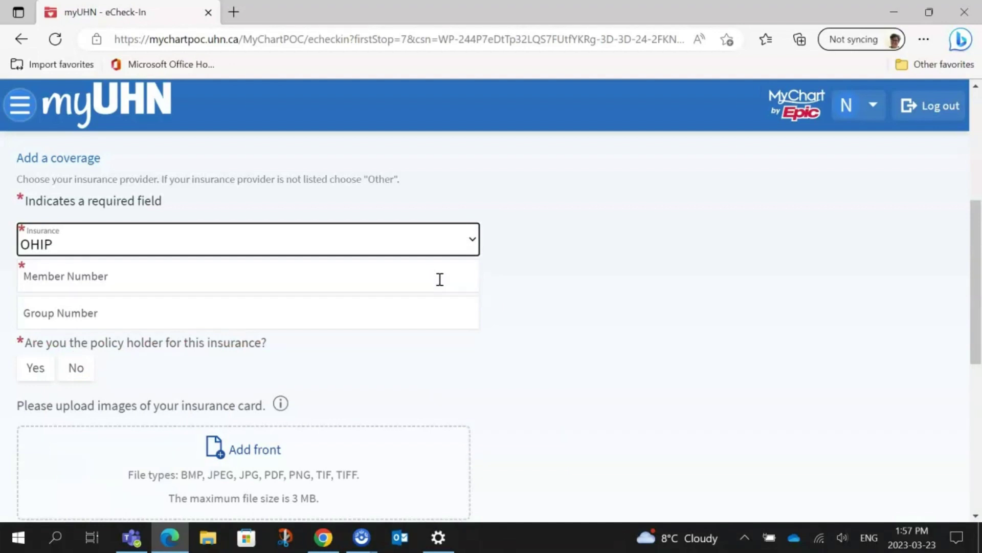
click(439, 277)
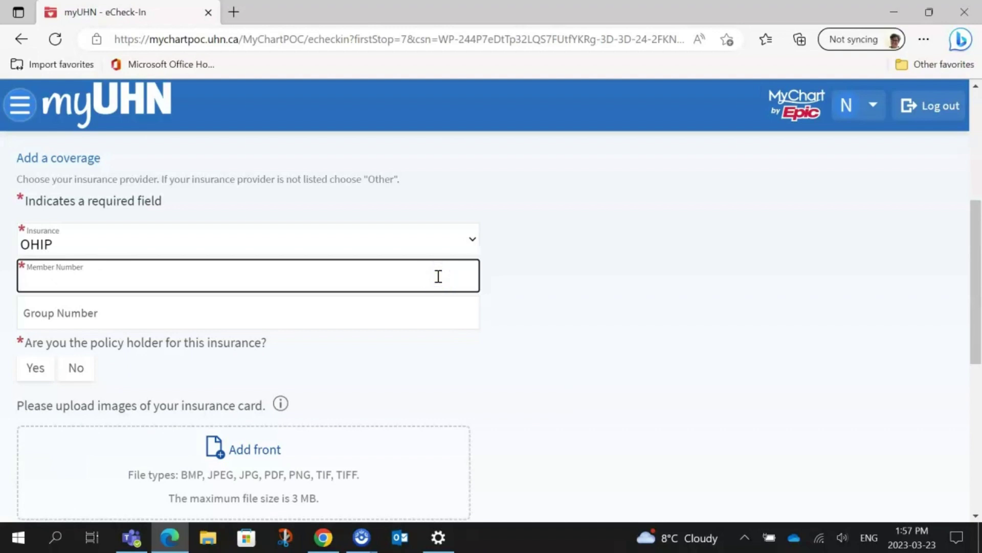
text(123456789)
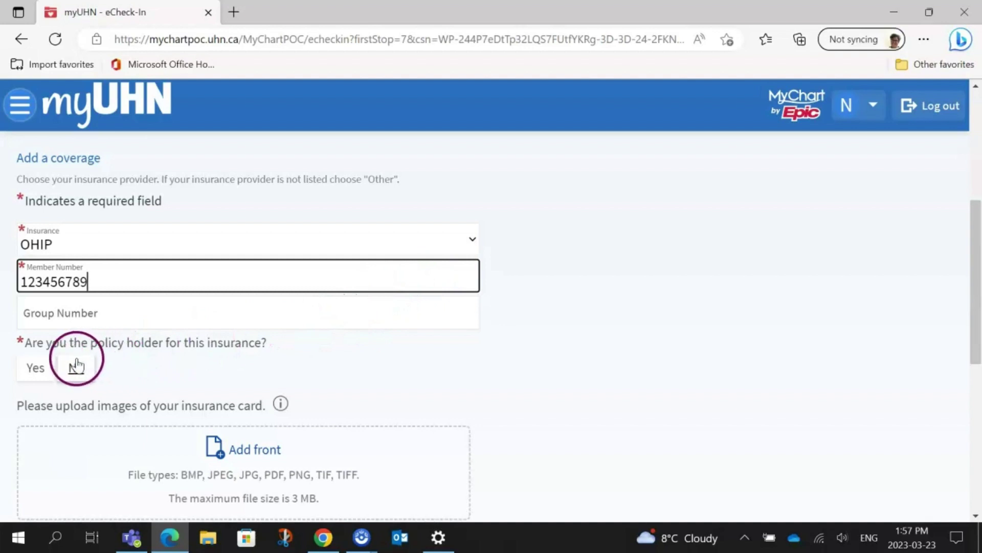
click(37, 369)
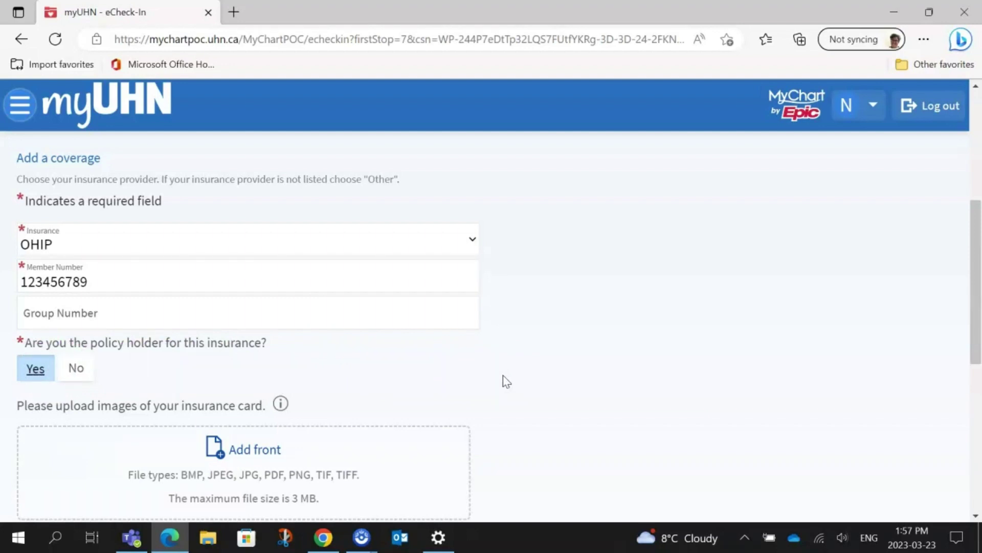
Submit the OHIP coverage without uploading card images and continue past the insurance section
scroll(506, 381, down, 4)
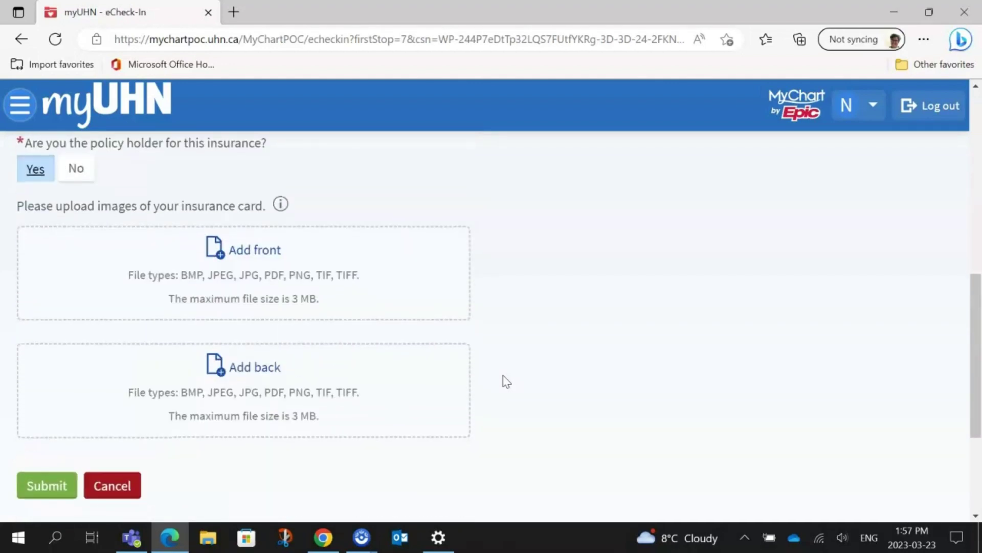
click(490, 407)
click(53, 490)
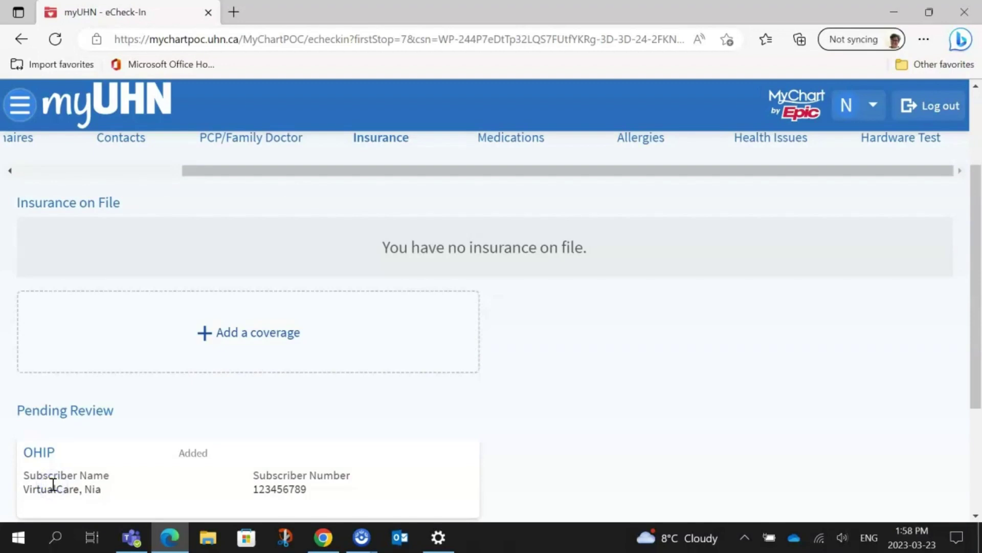
scroll(596, 390, down, 1)
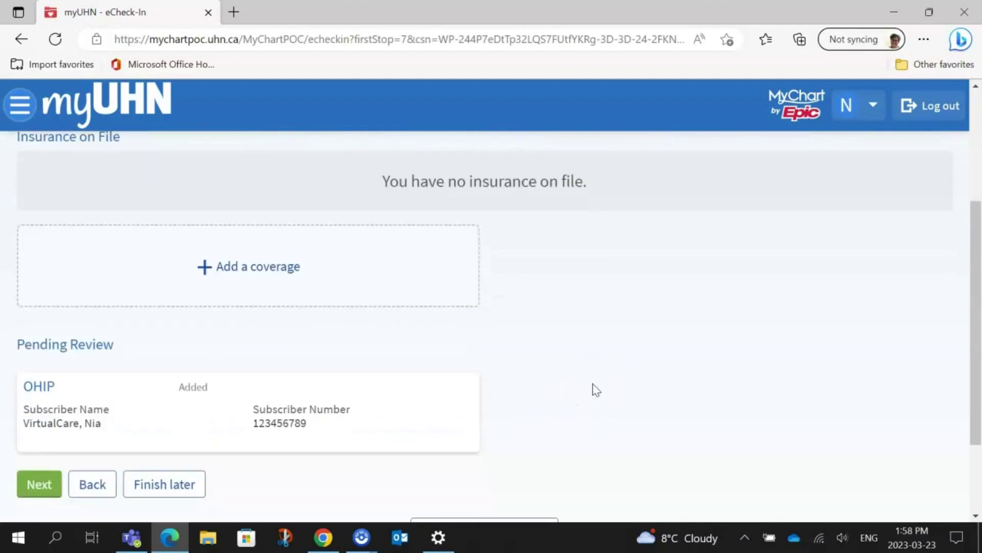
scroll(596, 390, down, 1)
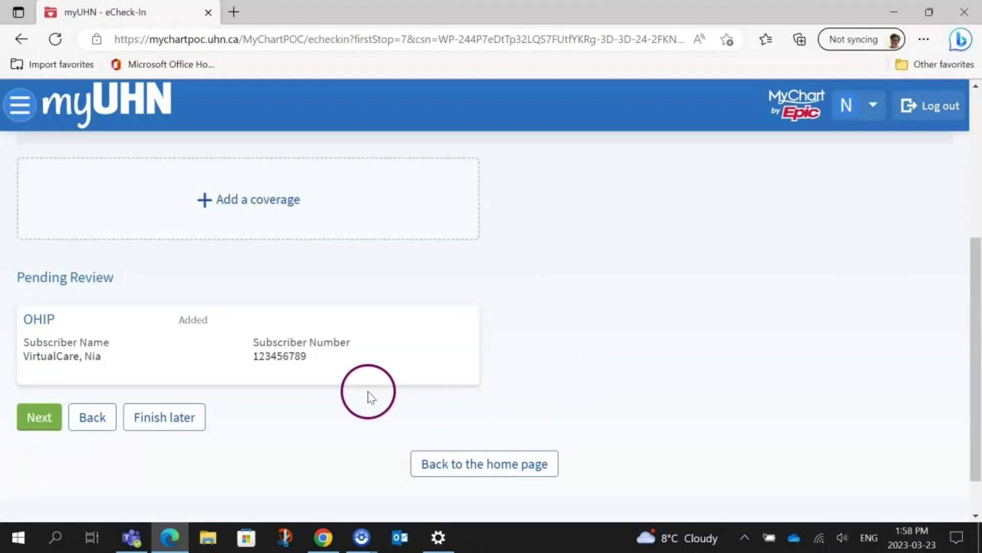
click(40, 417)
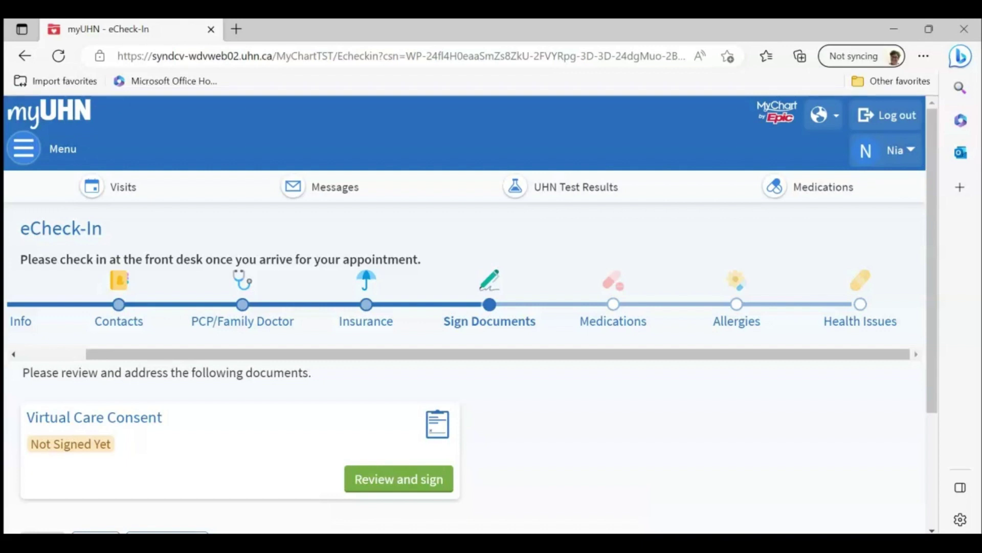
Sign the Virtual Care Consent as the patient with the auto-generated signature, accept the document and continue to the medications section
click(88, 483)
click(391, 479)
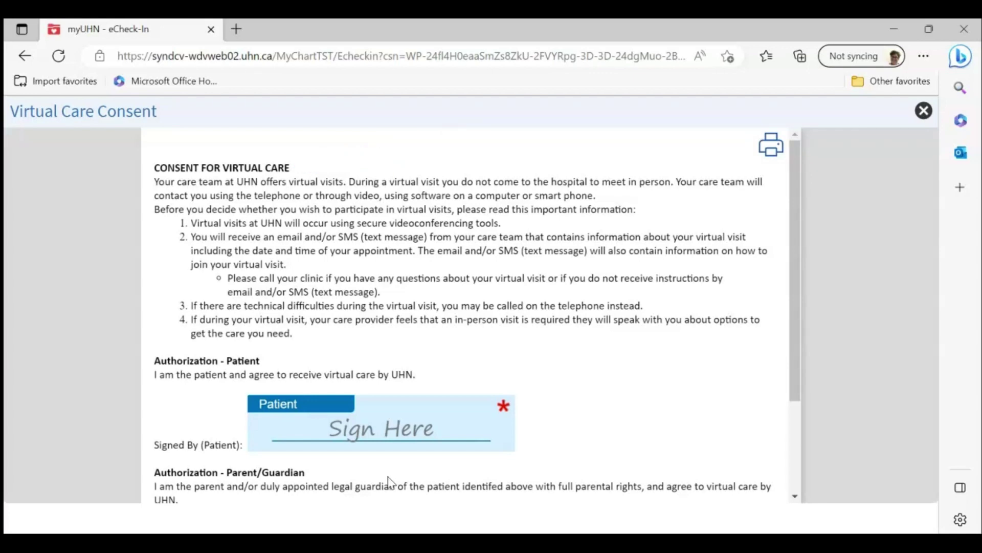
click(408, 459)
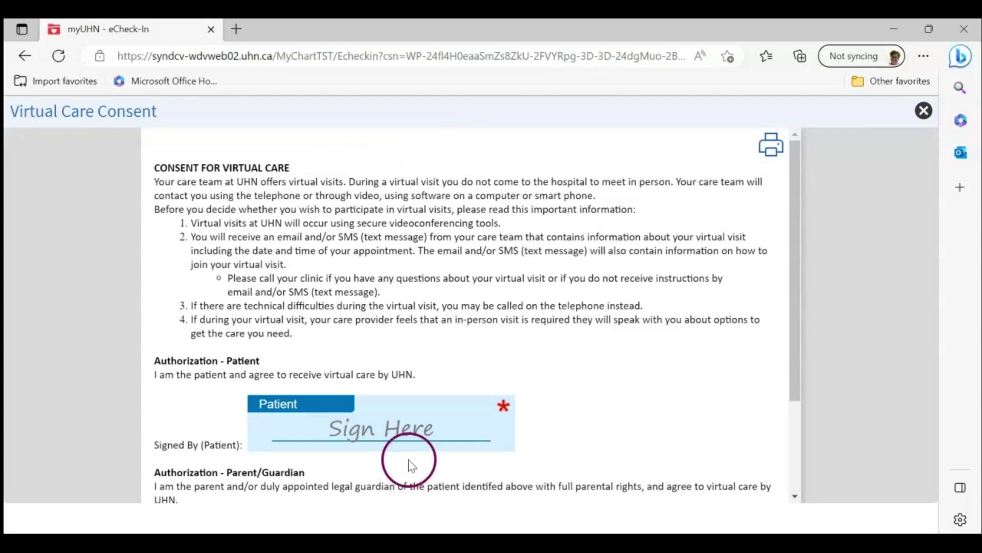
click(425, 437)
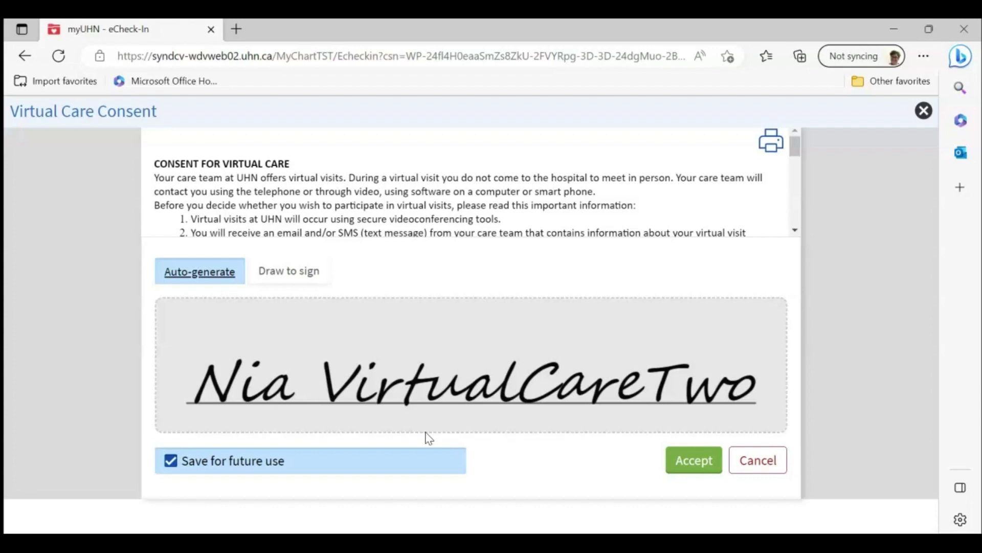
click(685, 465)
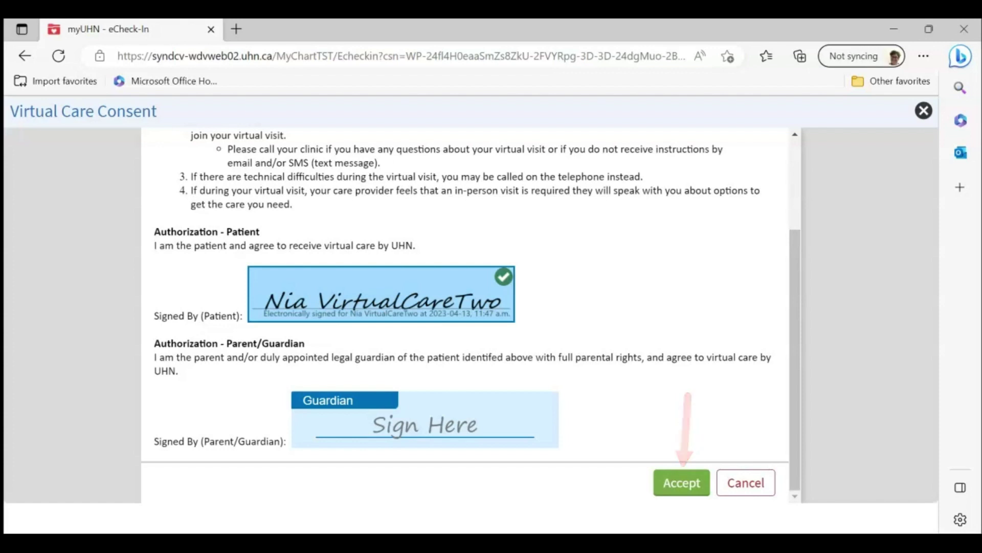
click(681, 478)
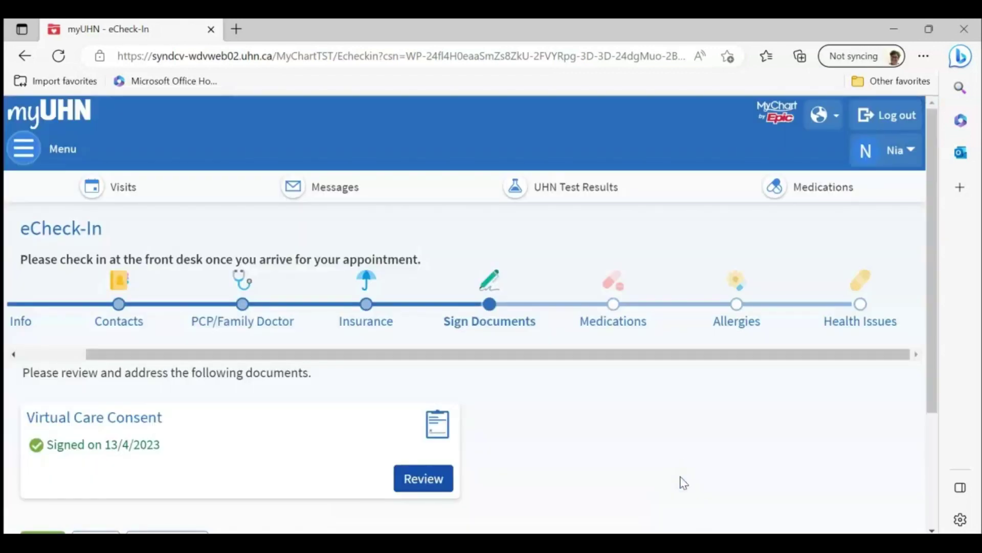
scroll(683, 483, down, 2)
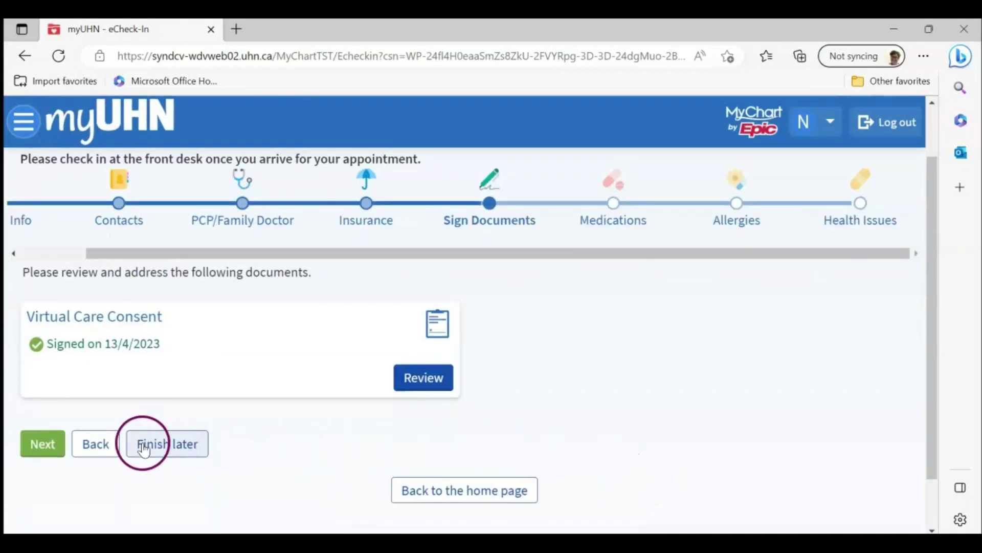
click(55, 445)
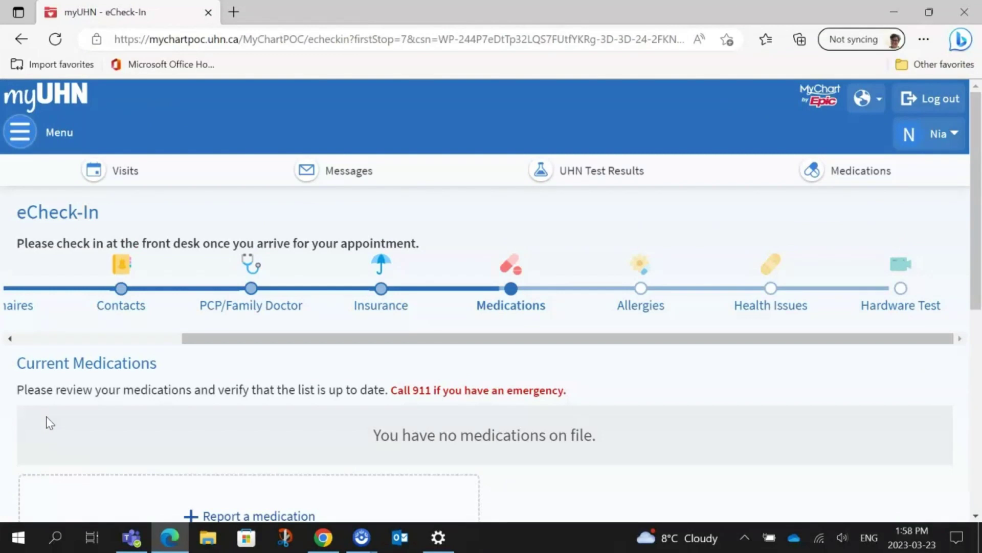
Report a current medication by searching for "ator" and choosing atorvastatin 10 mg tablet
scroll(640, 373, down, 3)
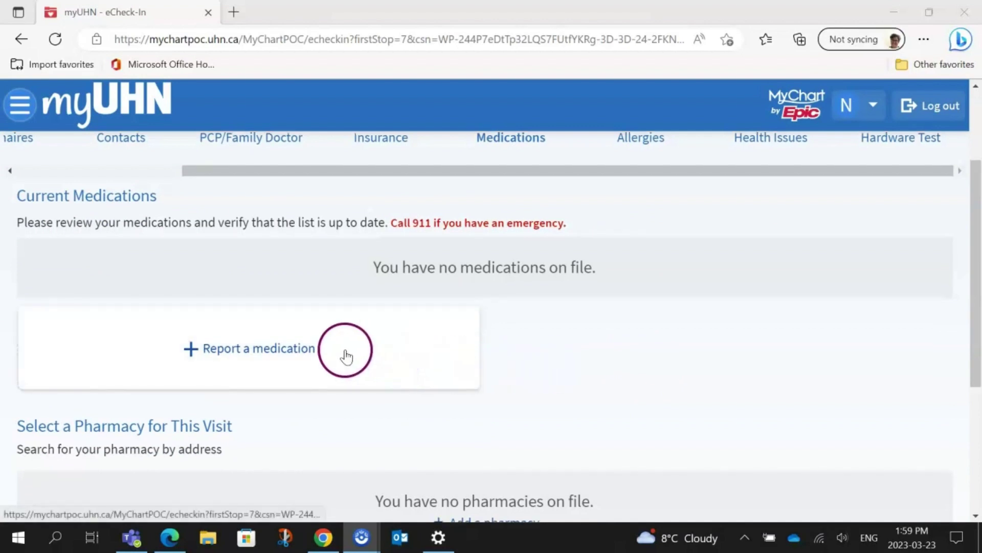
click(296, 351)
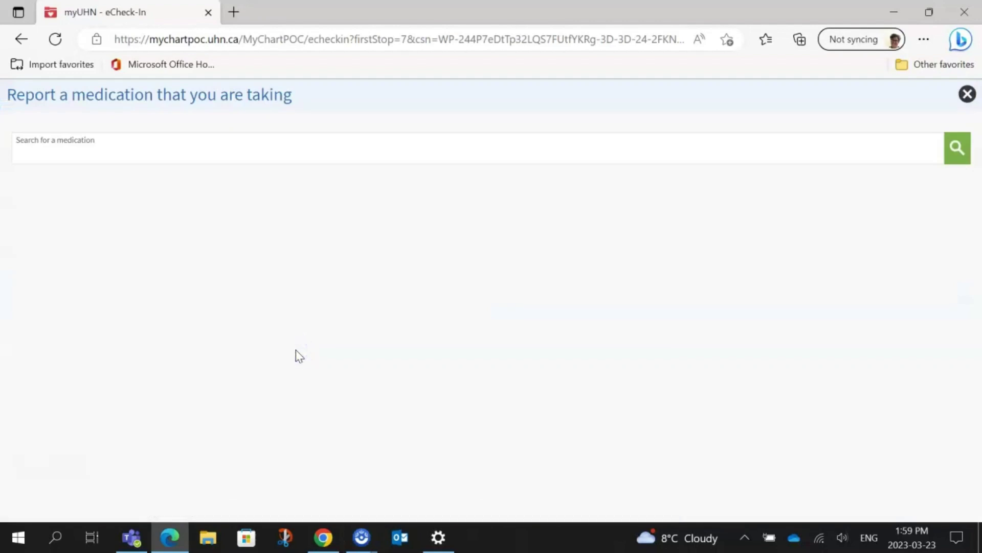
click(164, 149)
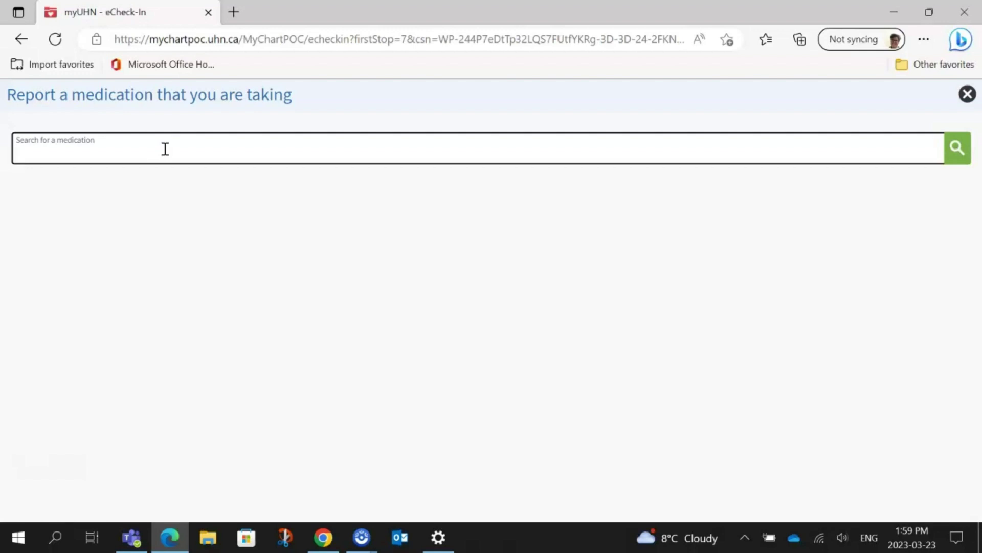
text(ator)
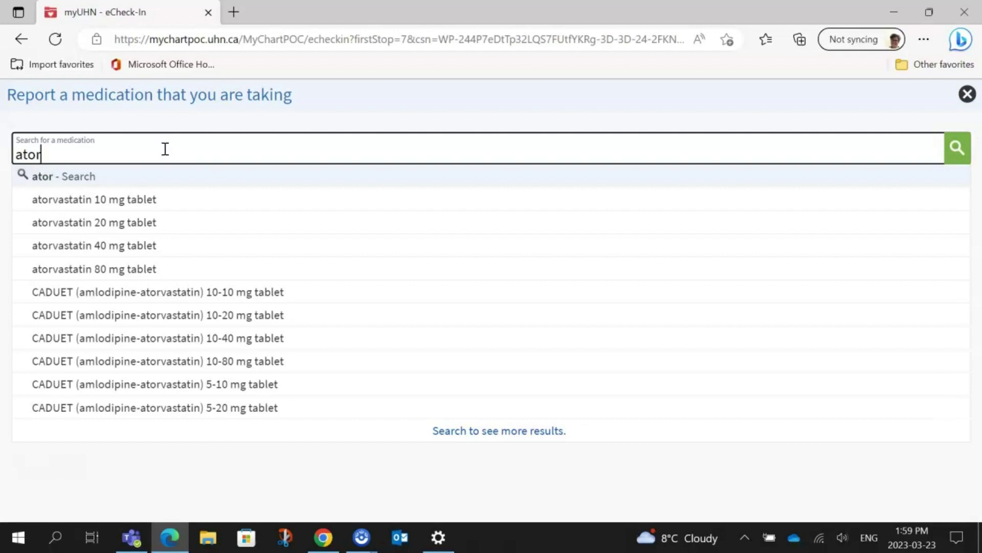
click(153, 202)
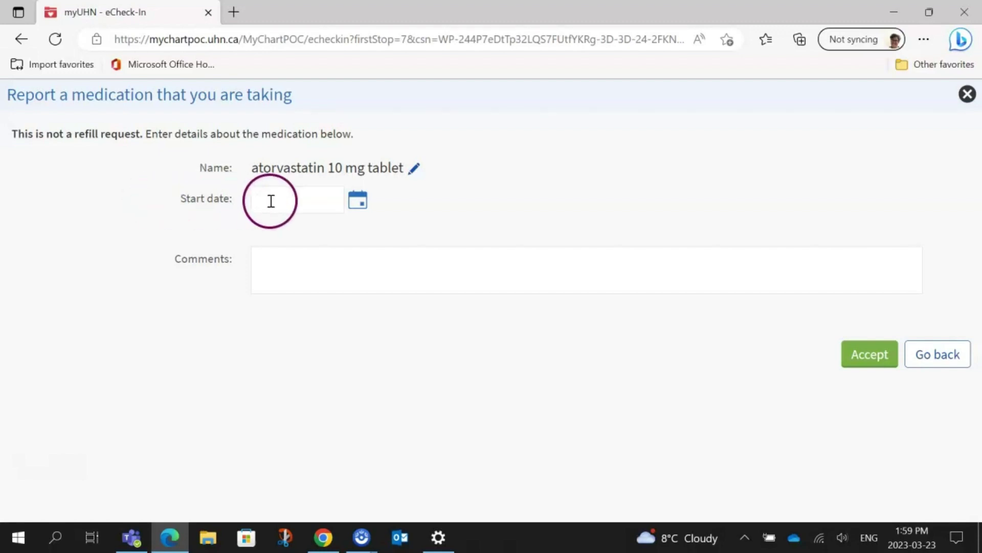
Set the atorvastatin start date to 12/12/2022 and accept the reported medication without adding comments
click(362, 204)
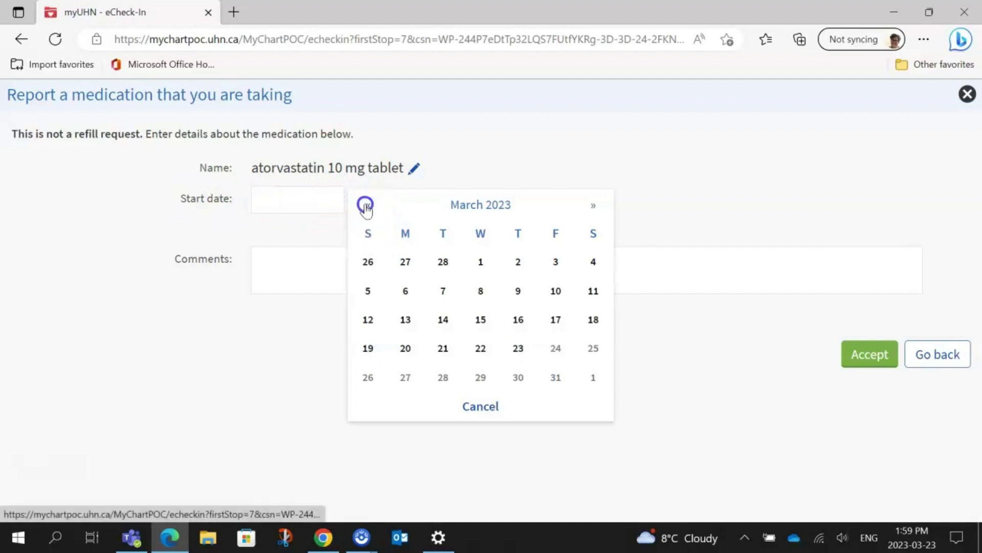
click(366, 206)
click(366, 208)
click(366, 207)
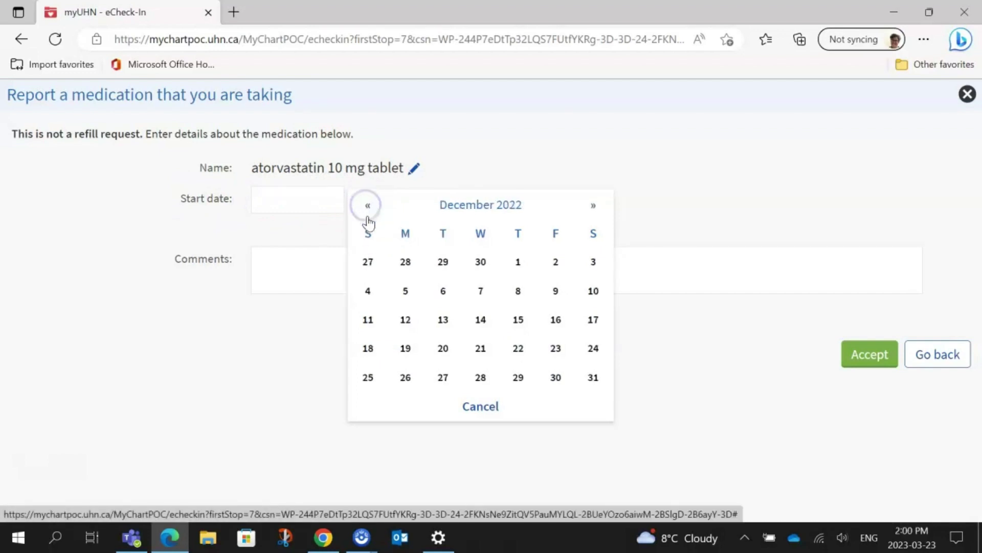
click(404, 293)
click(405, 318)
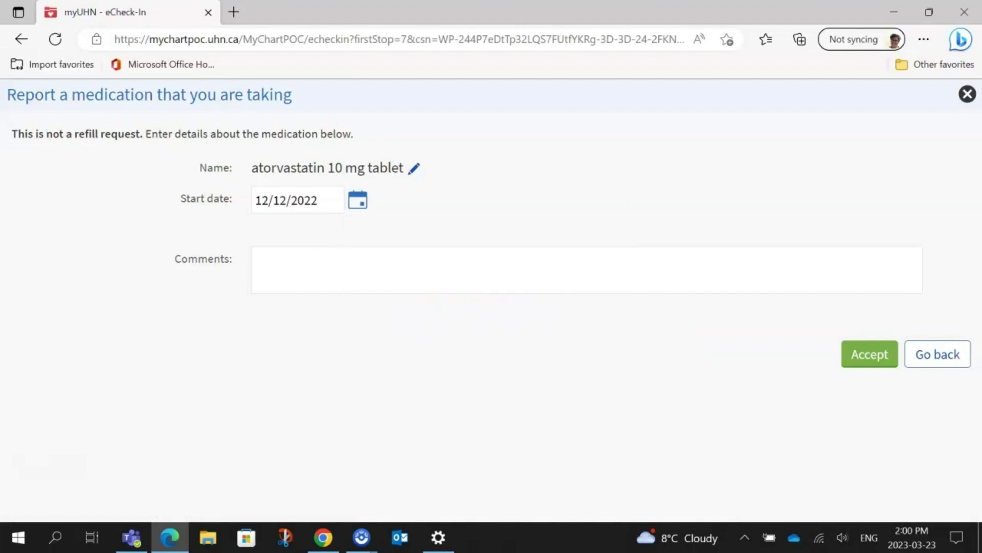
click(866, 353)
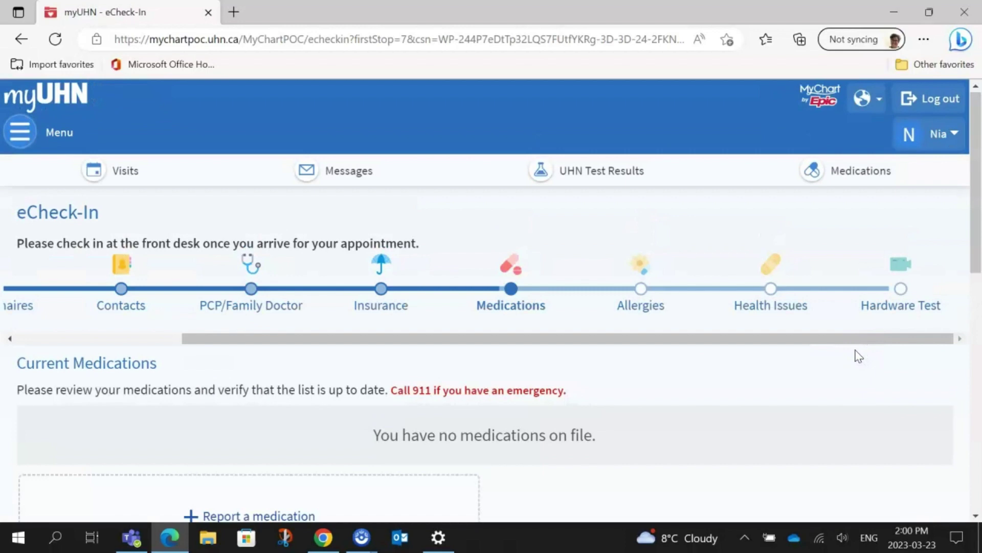
Add the Shoppers Drug Mart - Lucliff Place pharmacy for this visit by searching for "700 bay", and continue to the allergies section
scroll(853, 355, down, 5)
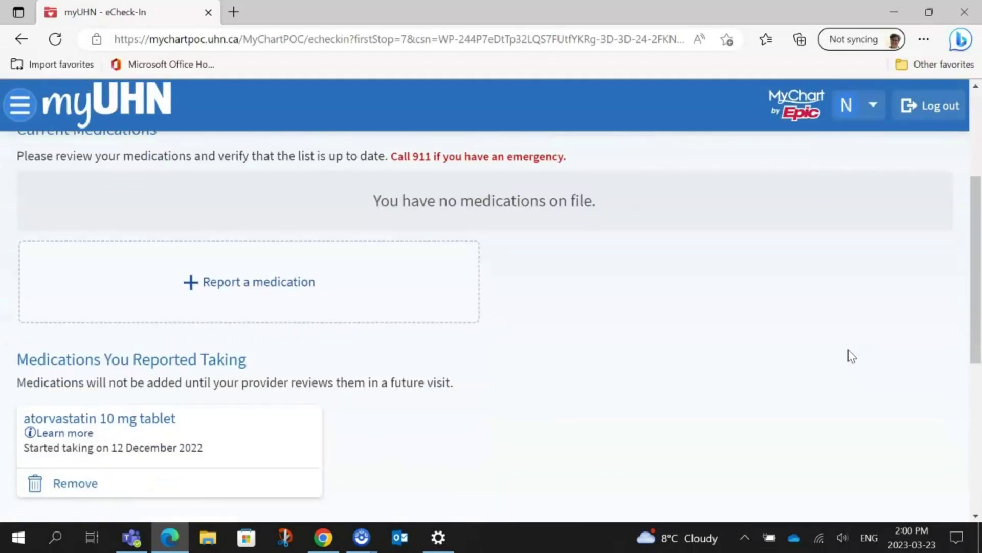
scroll(808, 343, down, 2)
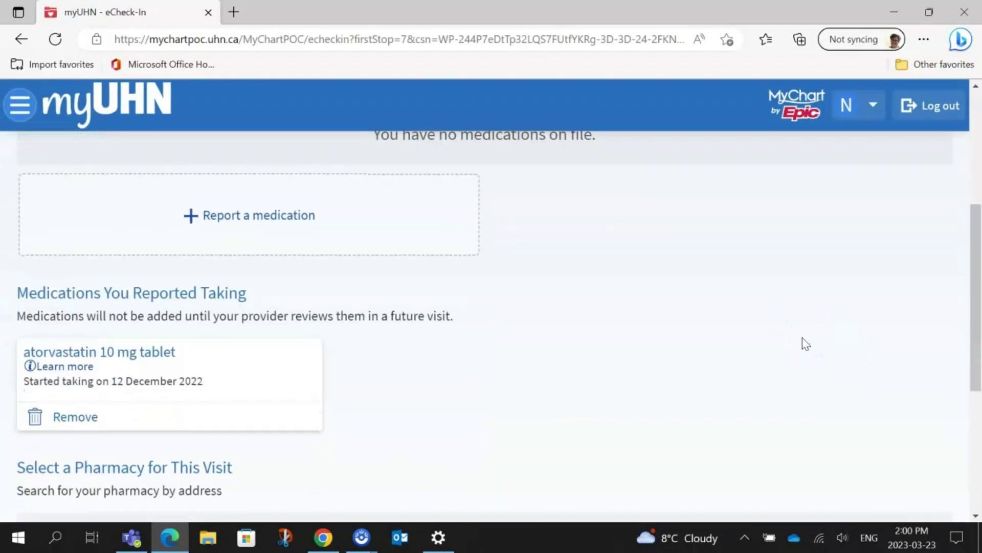
scroll(806, 344, down, 1)
scroll(806, 343, down, 1)
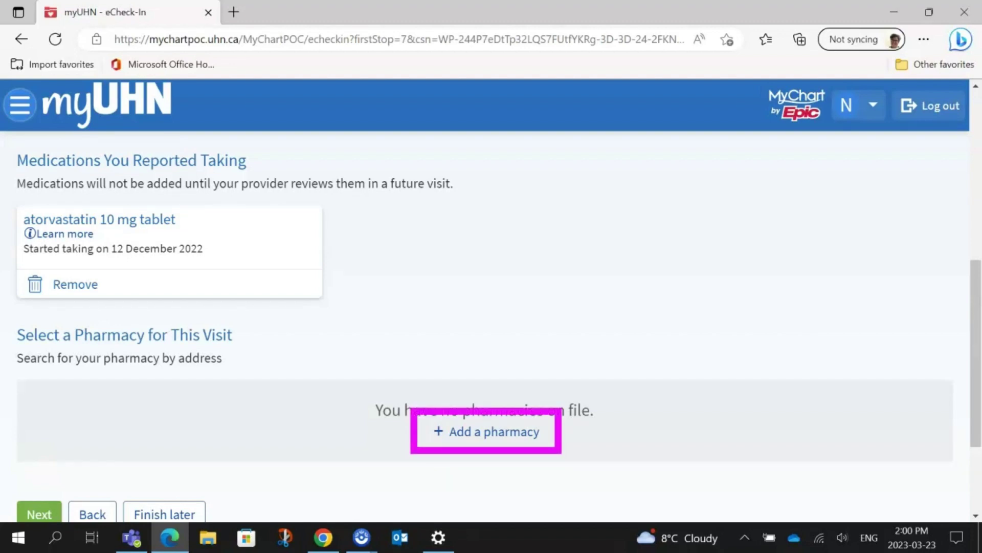
click(526, 435)
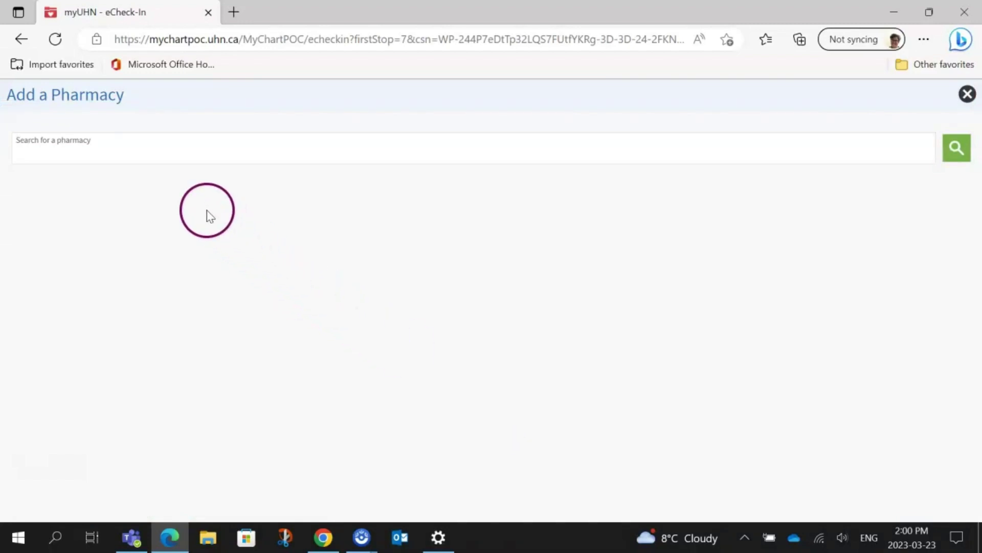
click(153, 150)
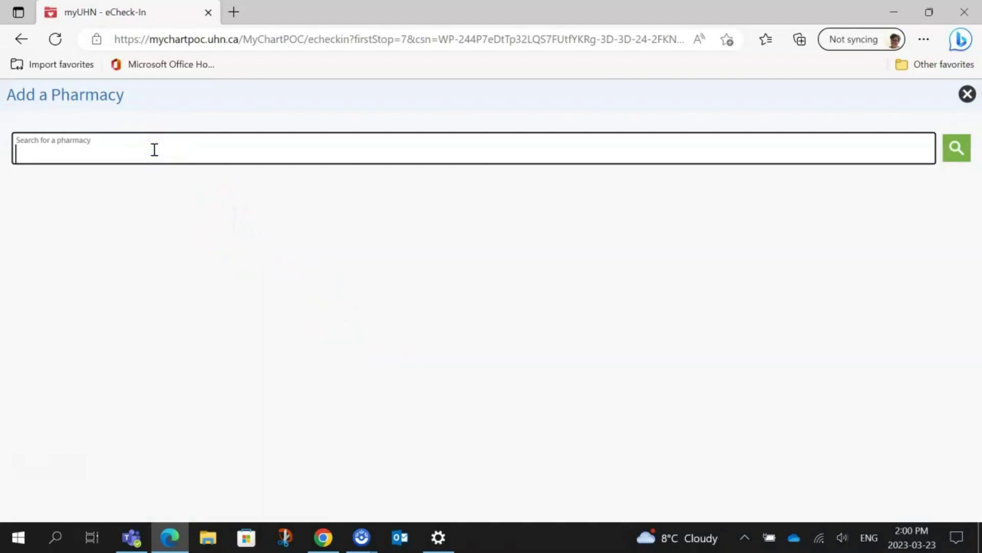
text(700 bay)
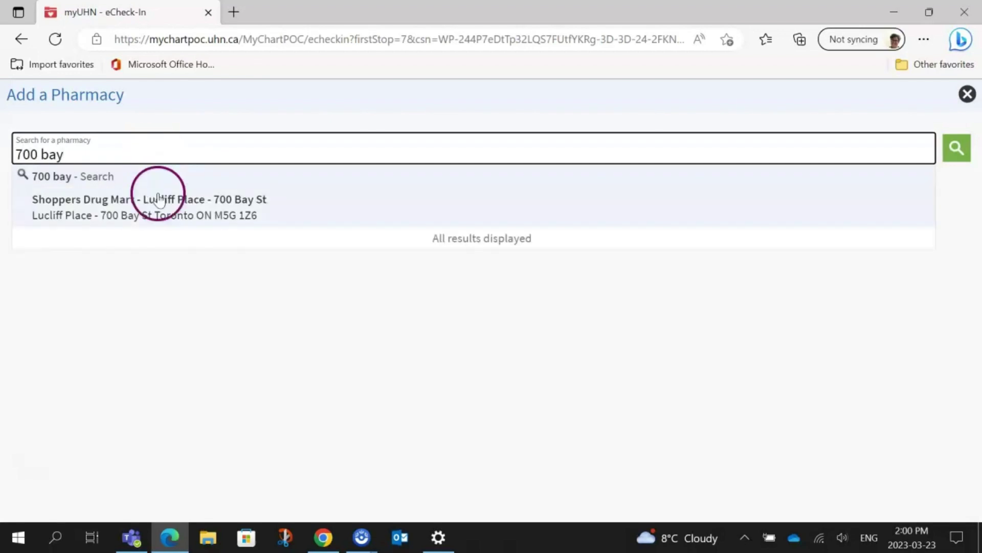
click(158, 195)
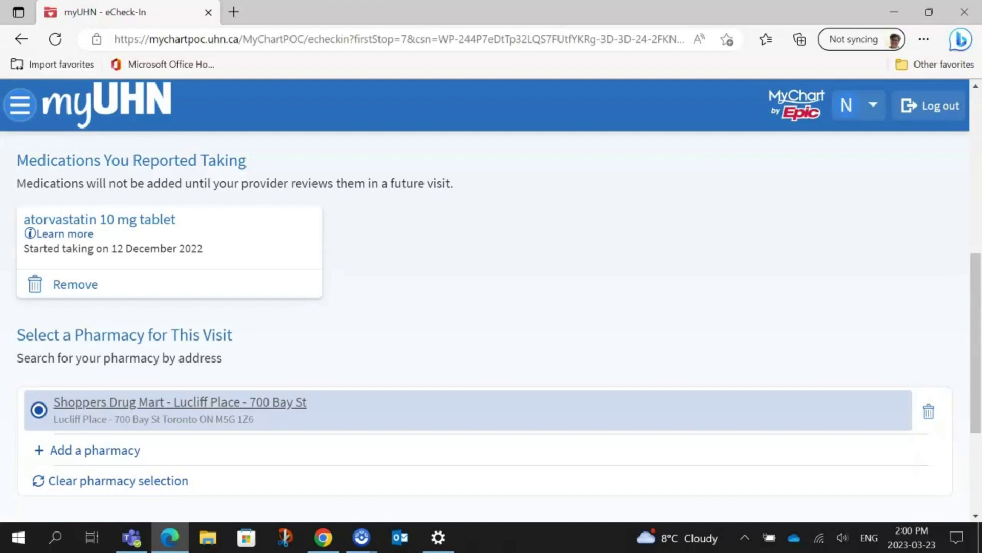
scroll(408, 314, down, 2)
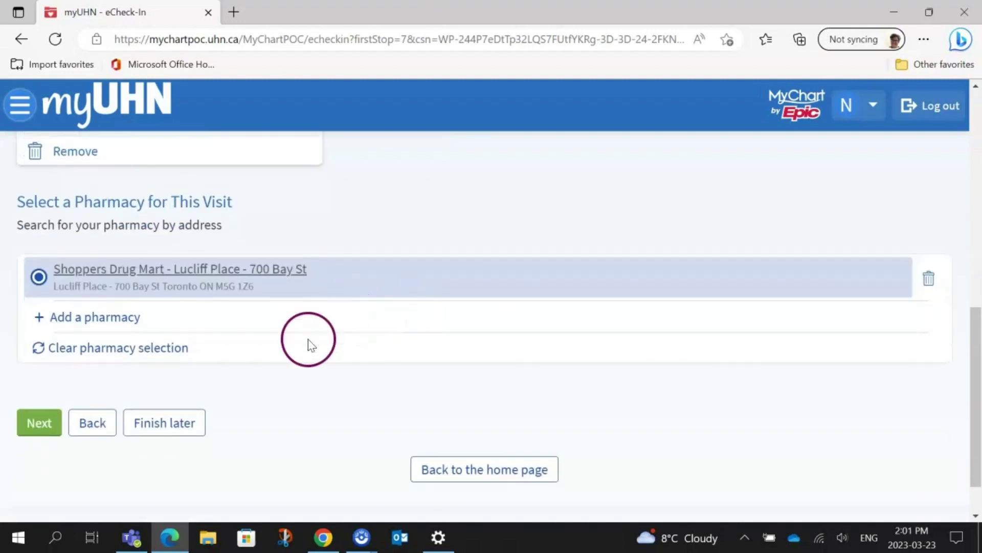
click(43, 420)
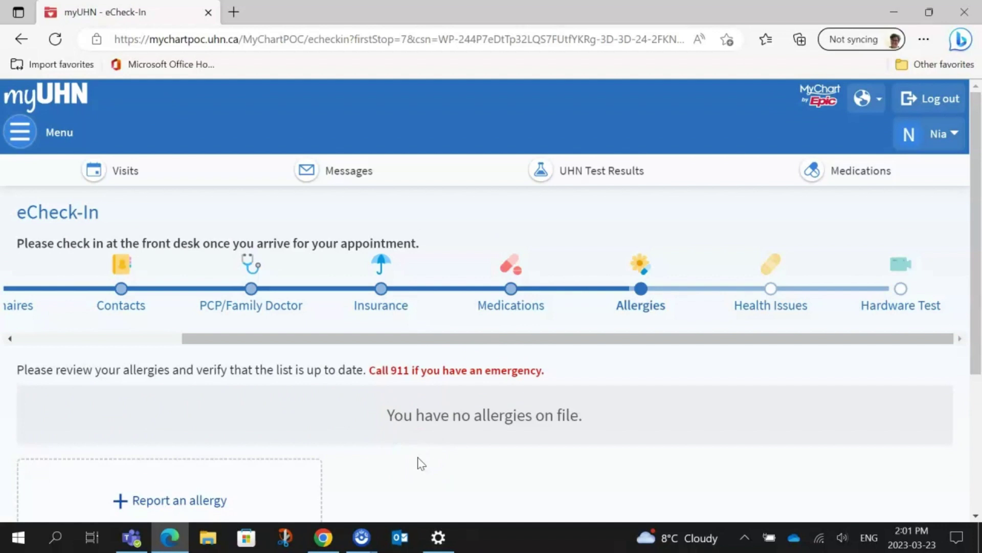
Continue past the allergies and health issues sections without reporting any entries
scroll(421, 463, down, 2)
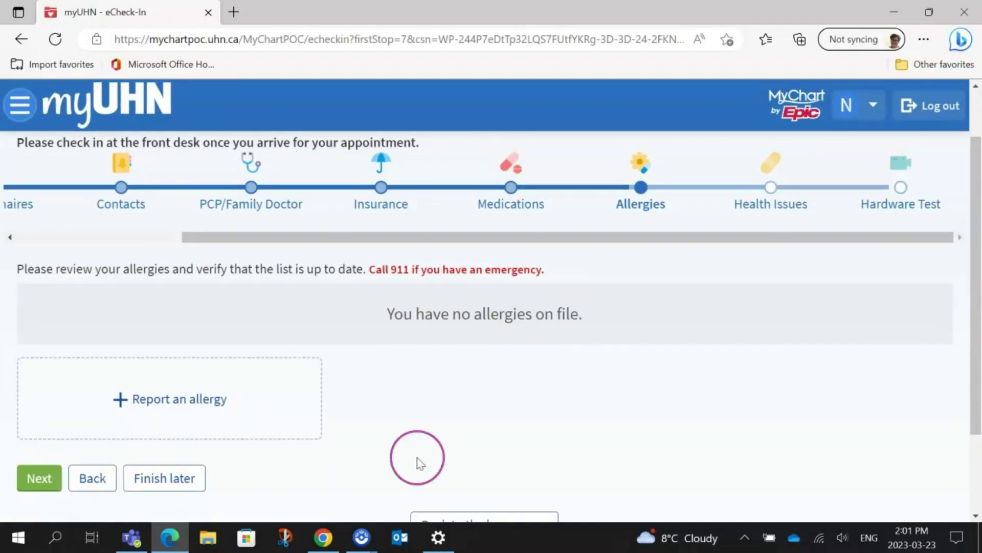
click(40, 477)
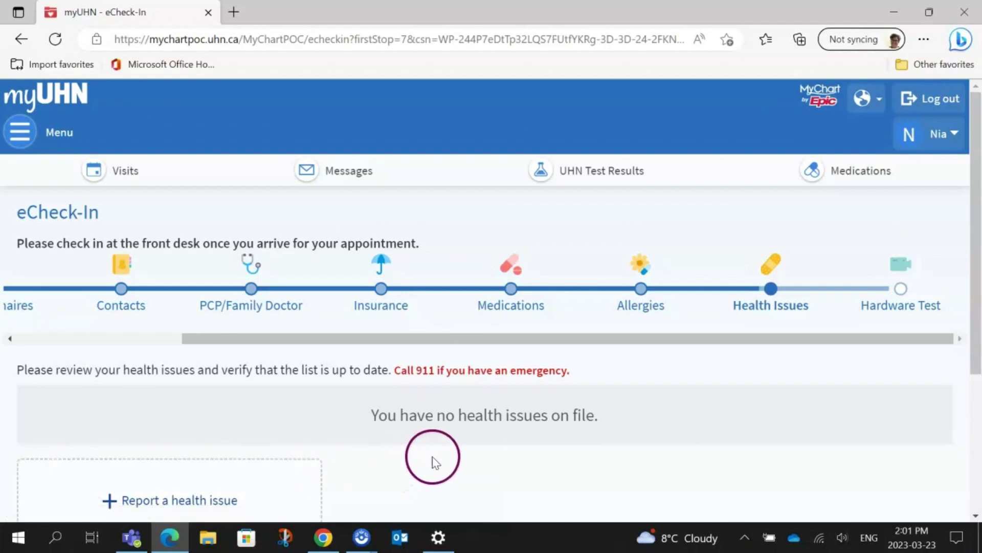
scroll(434, 462, down, 2)
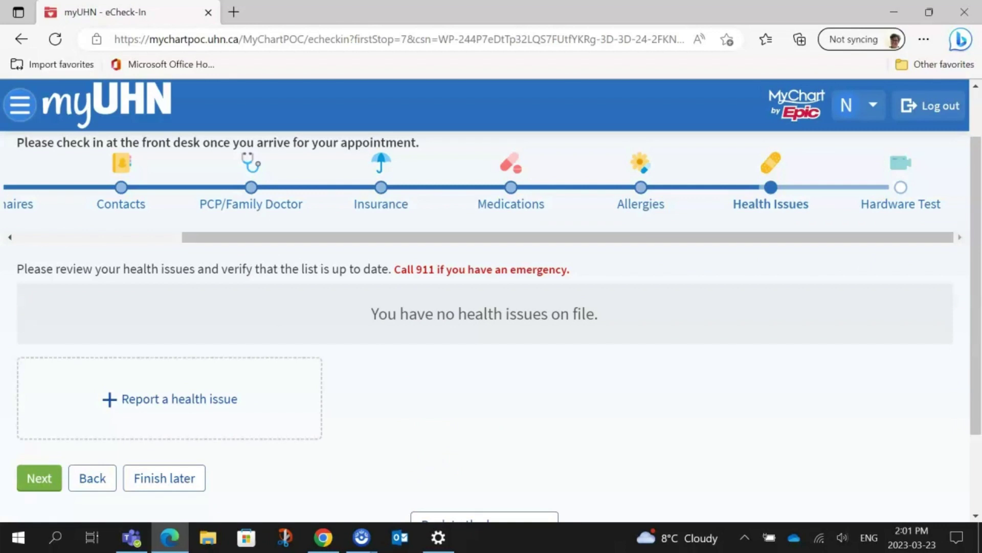
click(54, 480)
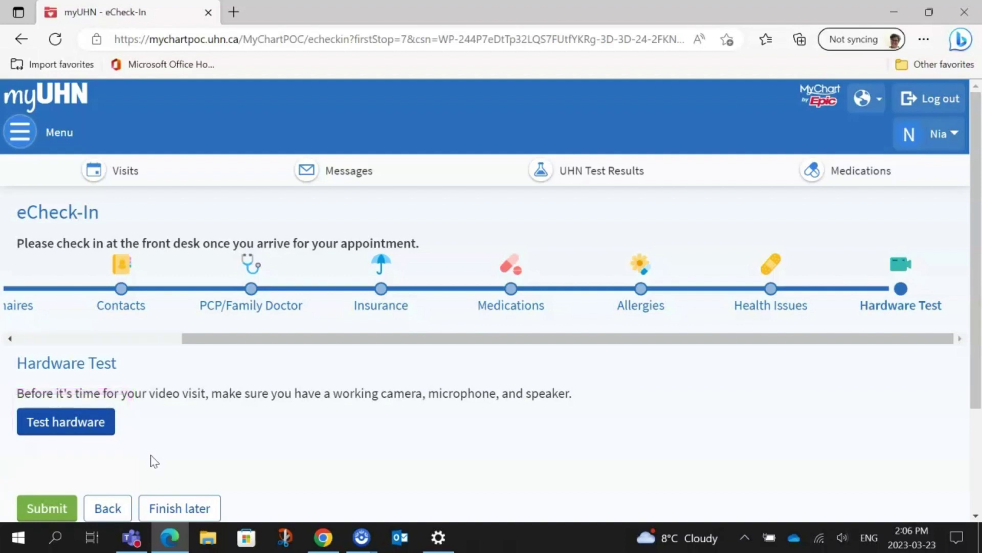
Run the Teams hardware test, close its results page and submit the eCheck-In
click(94, 424)
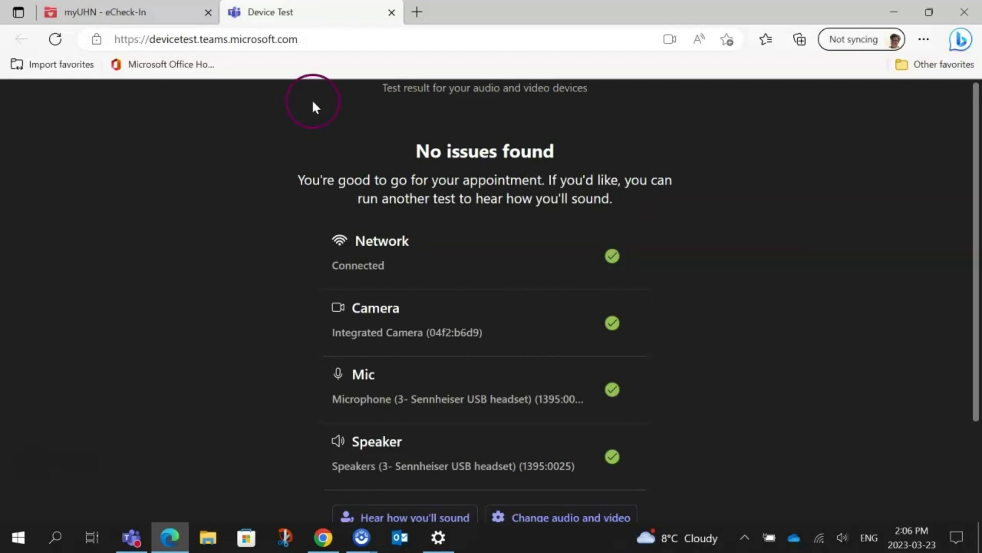
click(392, 13)
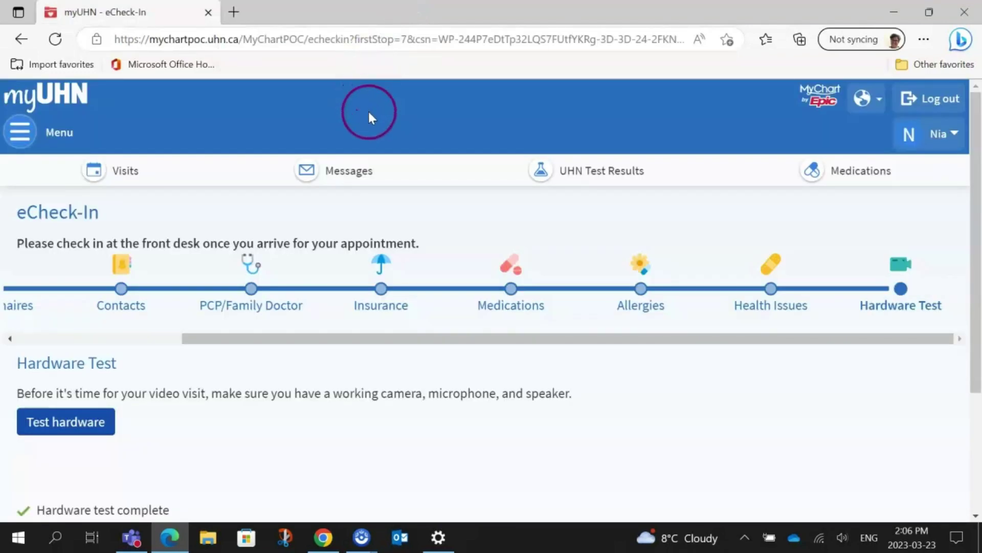
scroll(366, 423, down, 3)
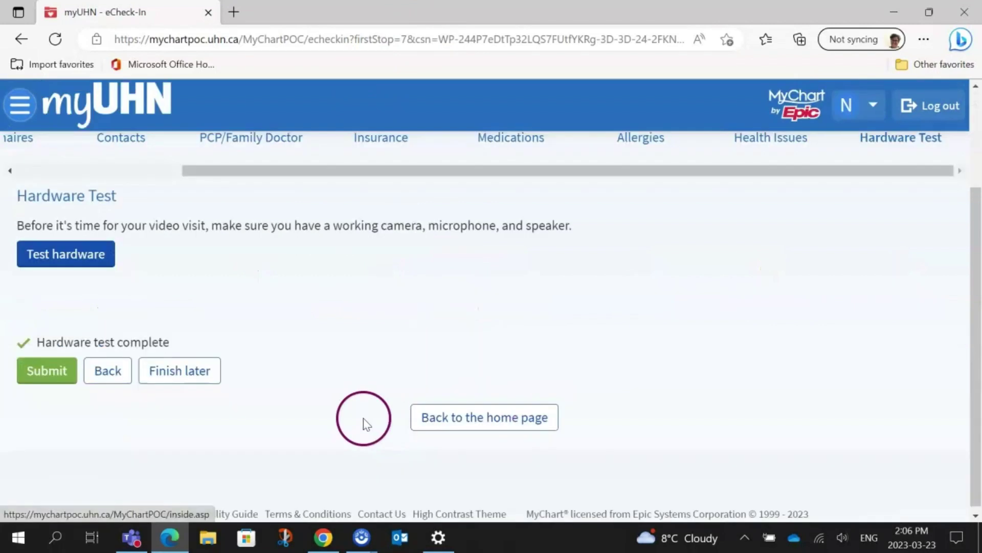
click(48, 373)
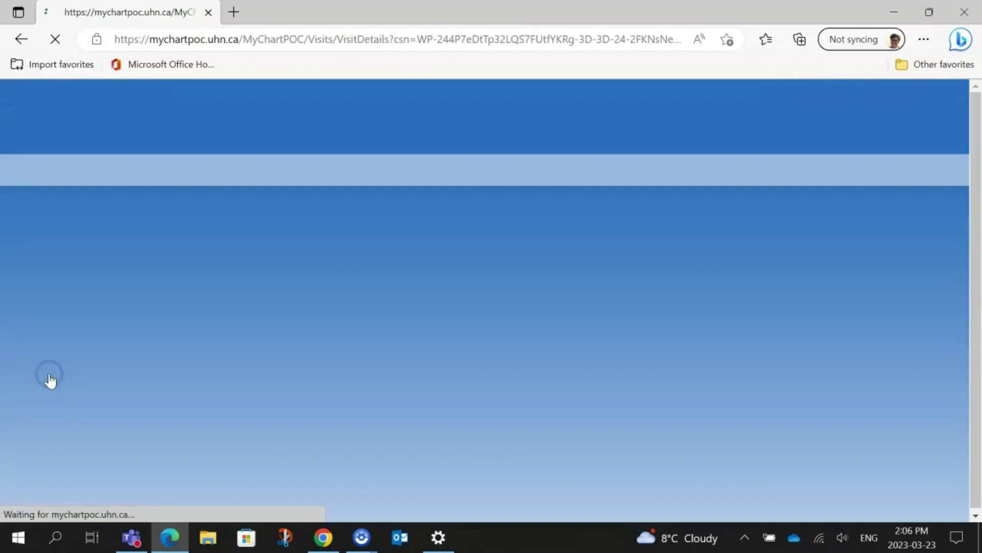